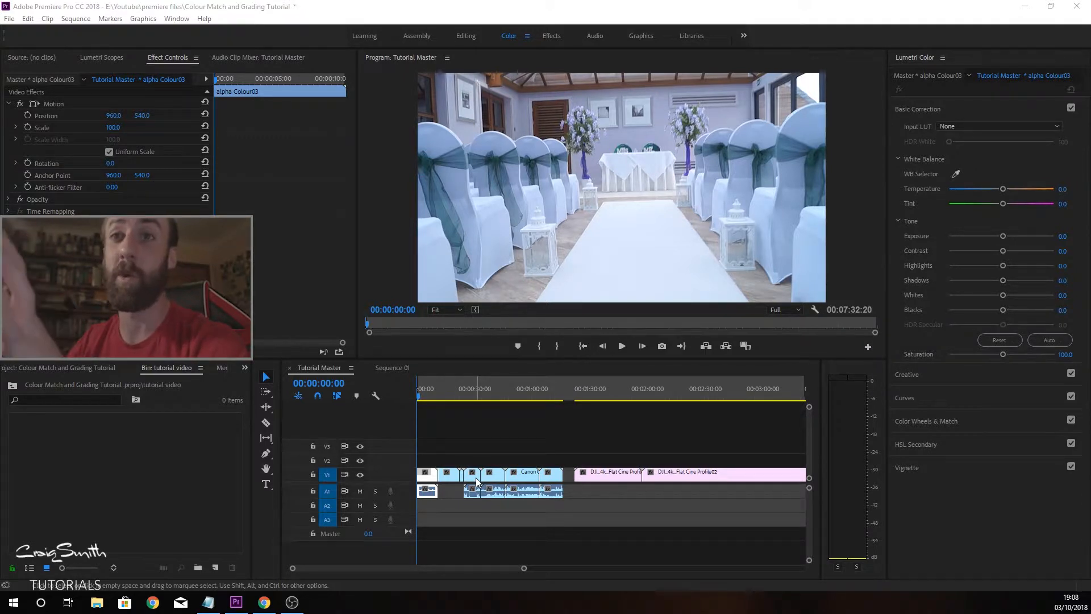
Step: Review the ungraded Alpha, Canon Cinestyle and DJI flat-profile clips along the Tutorial Master timeline
click(607, 398)
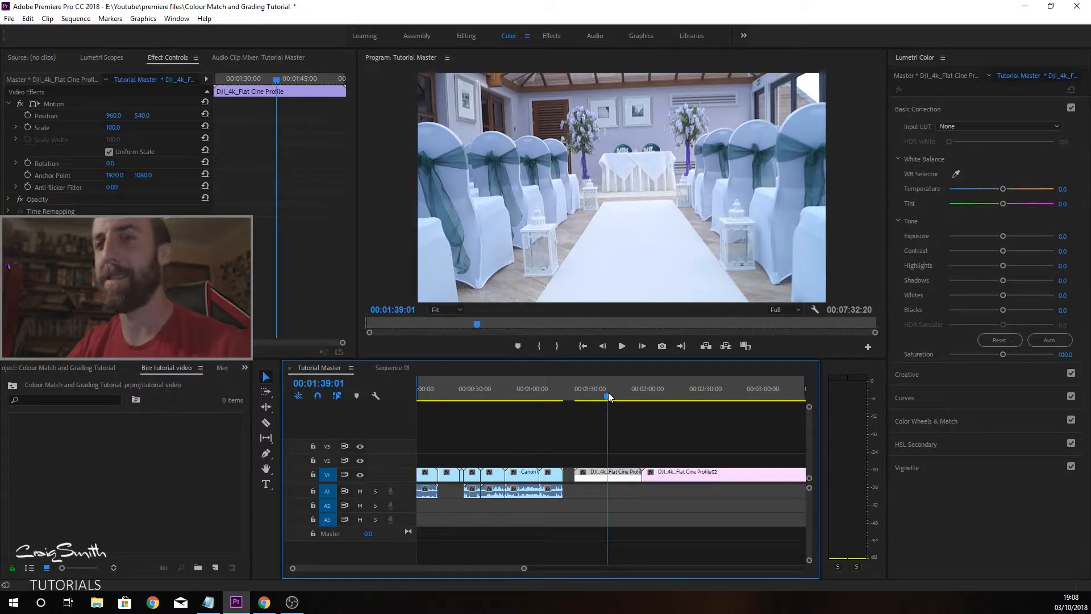
key(Home)
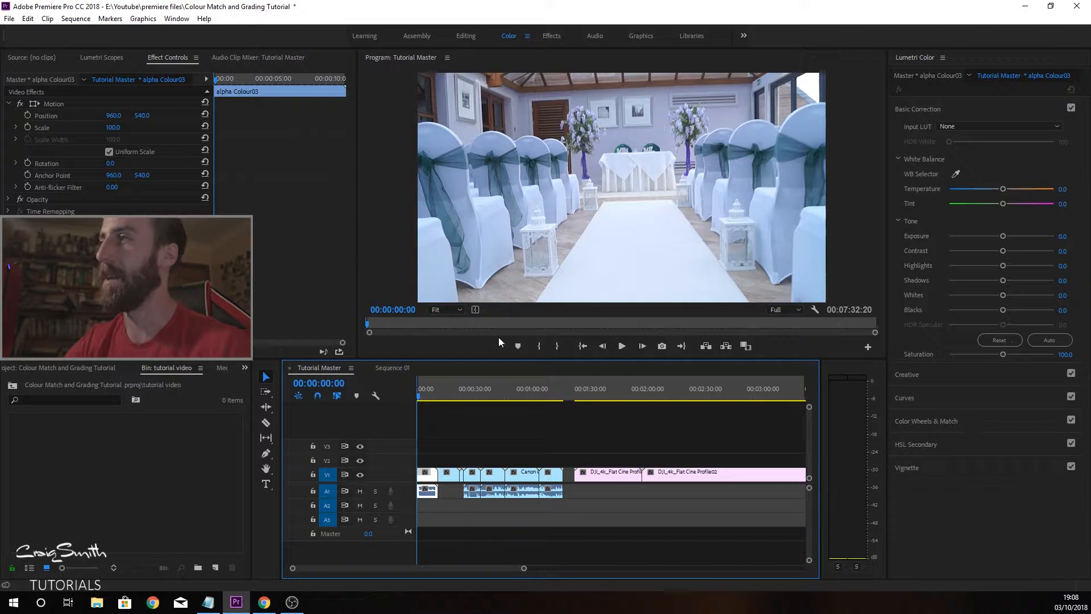
click(470, 397)
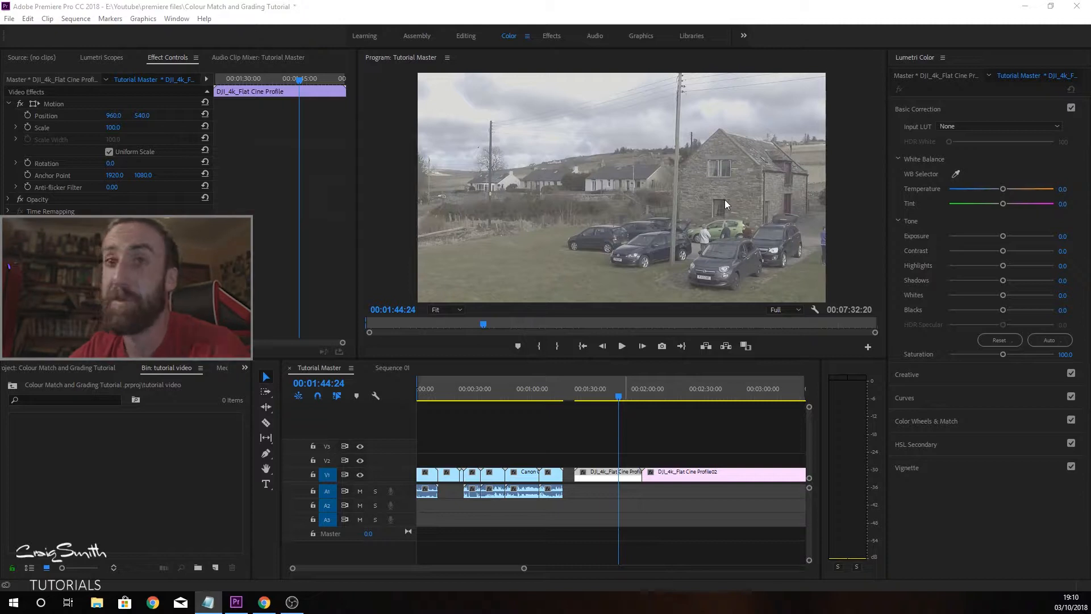
drag(423, 392, 485, 397)
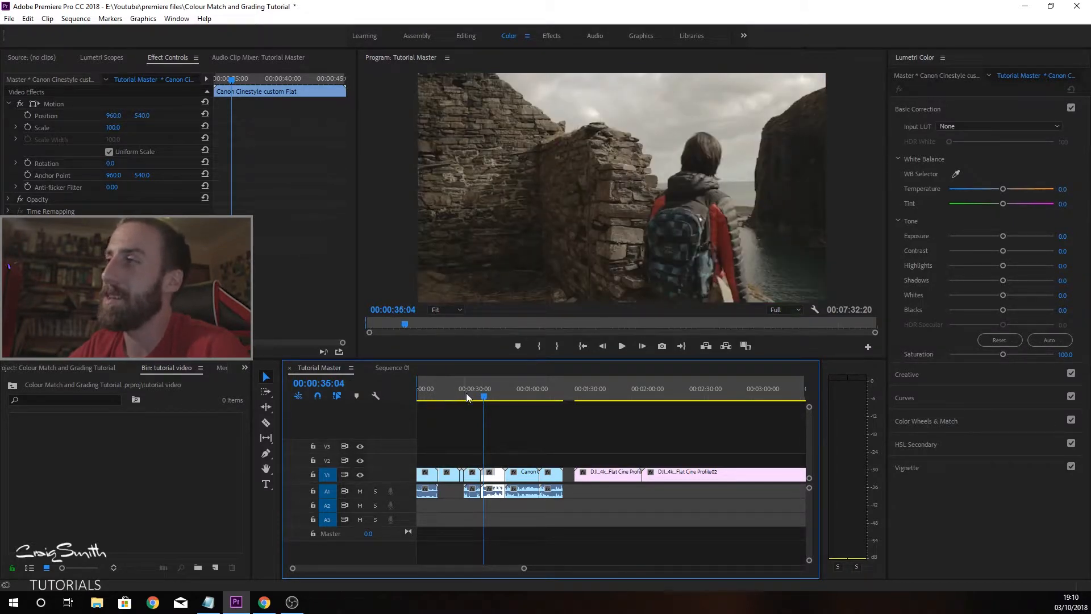
click(466, 394)
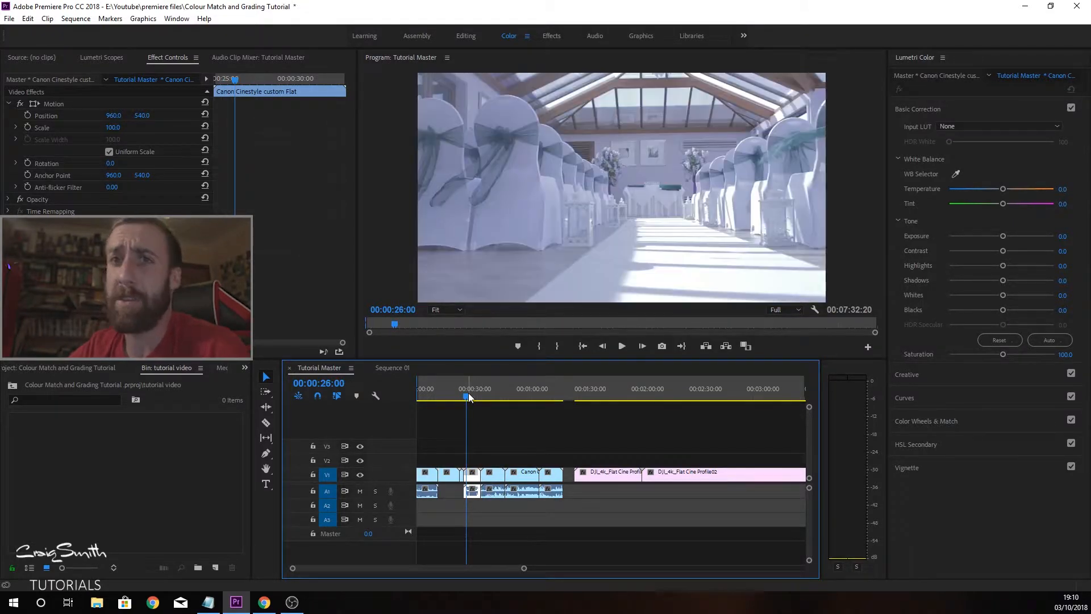
click(424, 395)
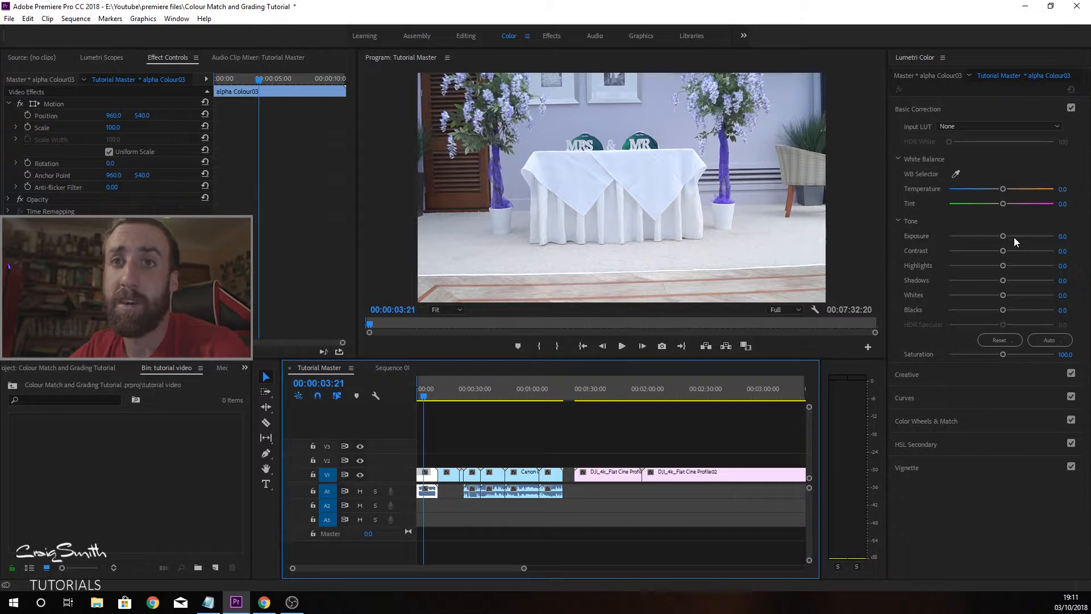
click(445, 392)
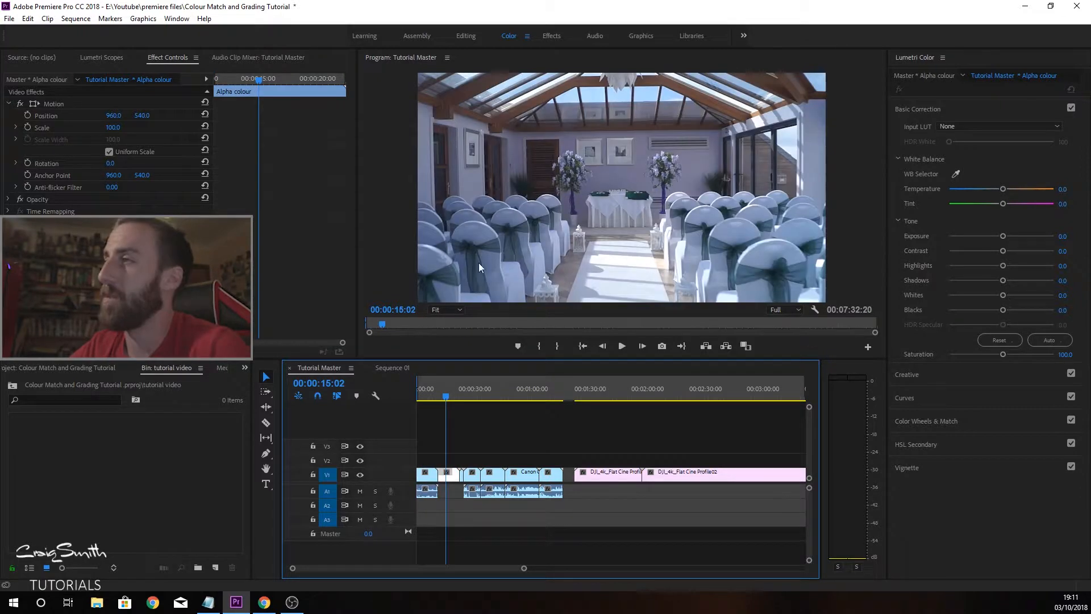
click(472, 392)
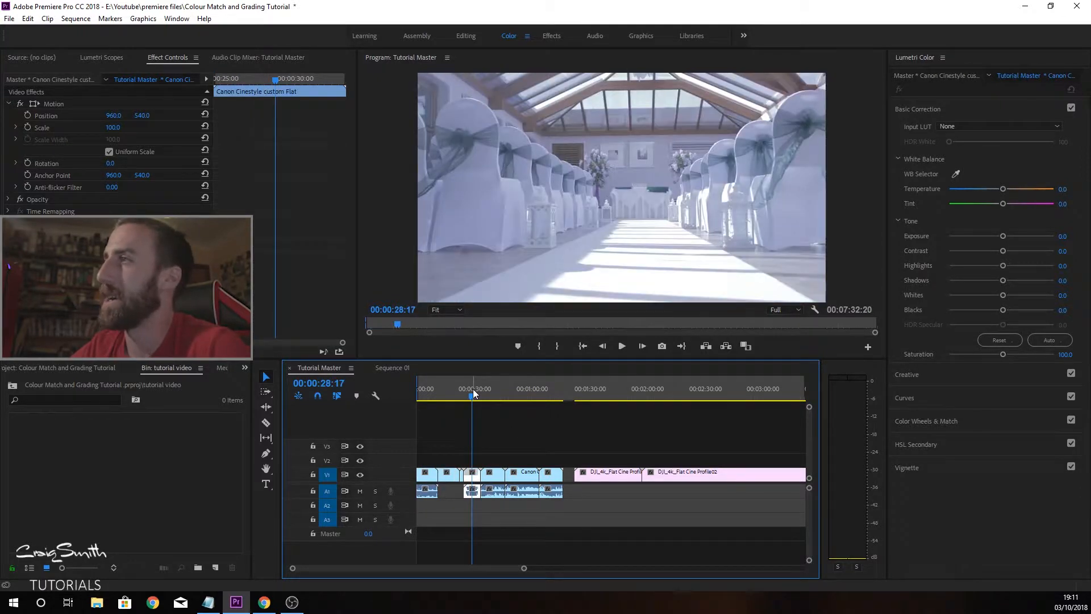
Step: Lower the Alpha colour clip's temperature to -9.2, contrast to -53.5 and highlights to -47.0
click(442, 391)
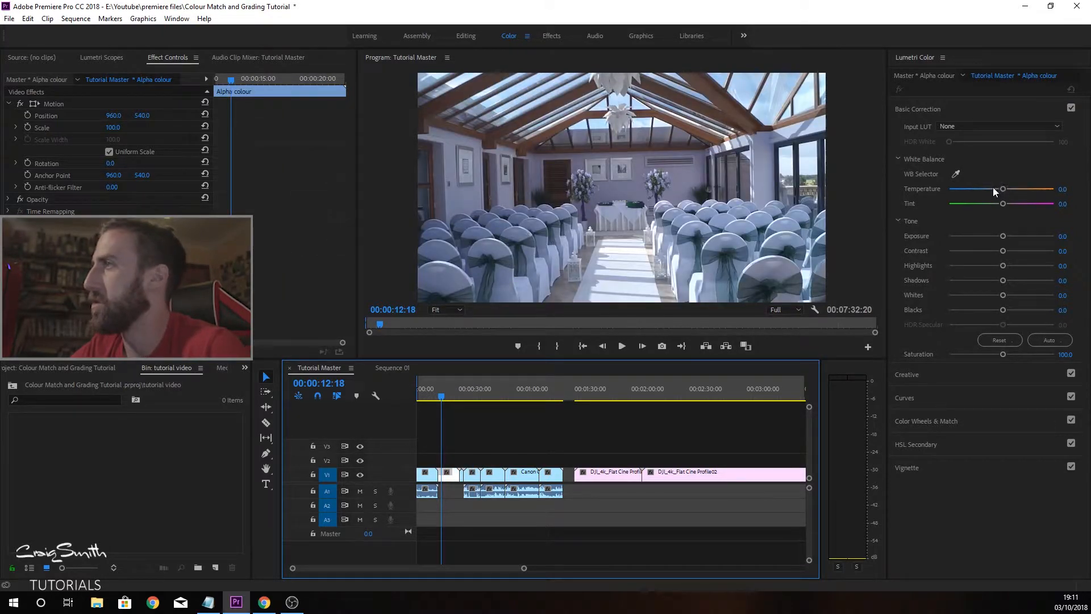
drag(992, 189, 999, 190)
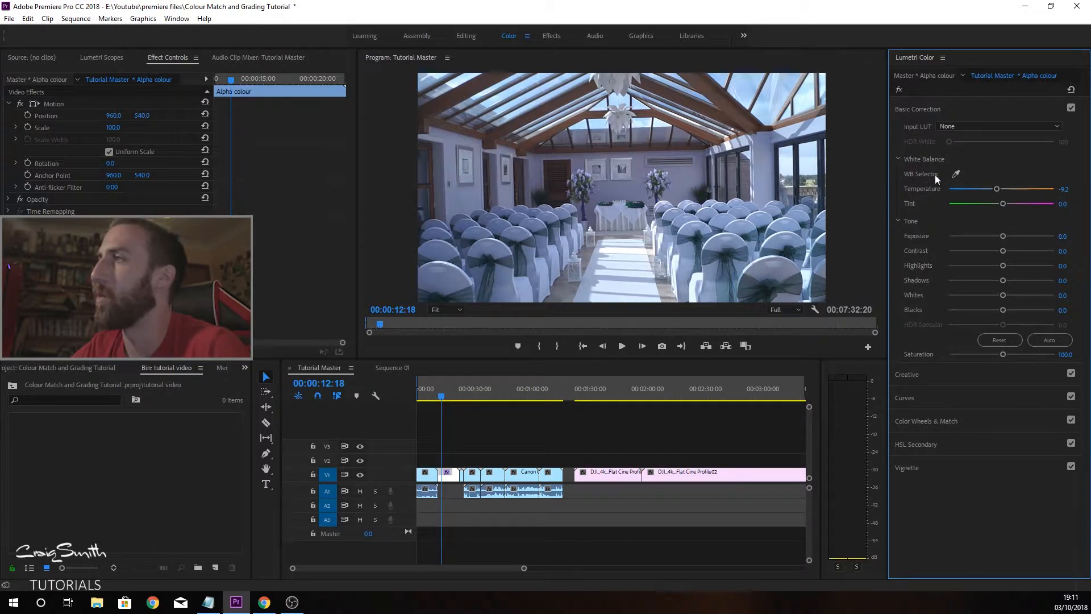
drag(1003, 250, 973, 245)
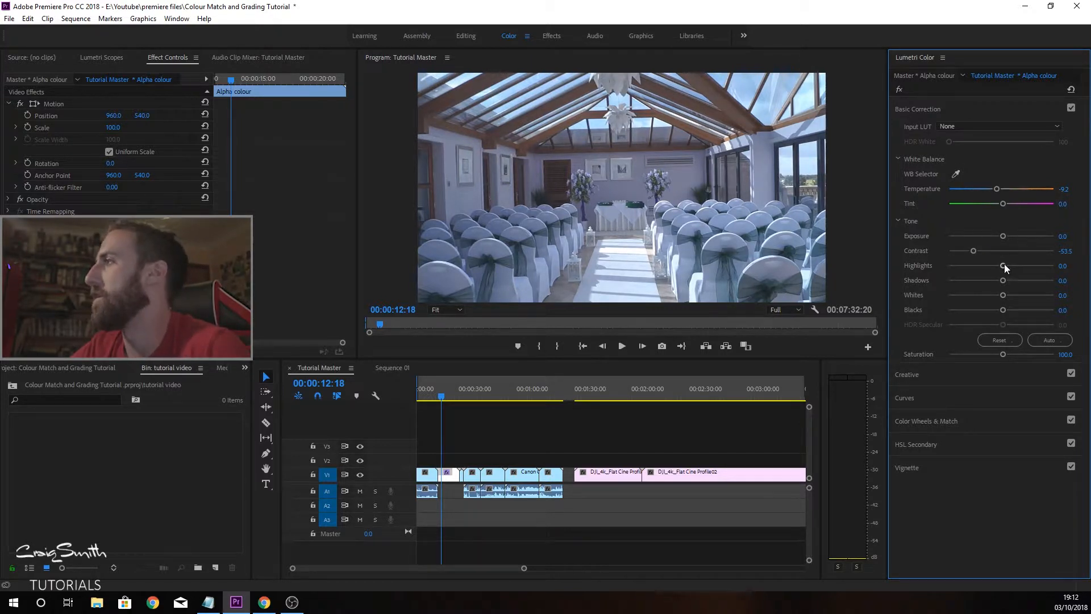
drag(1003, 264, 973, 261)
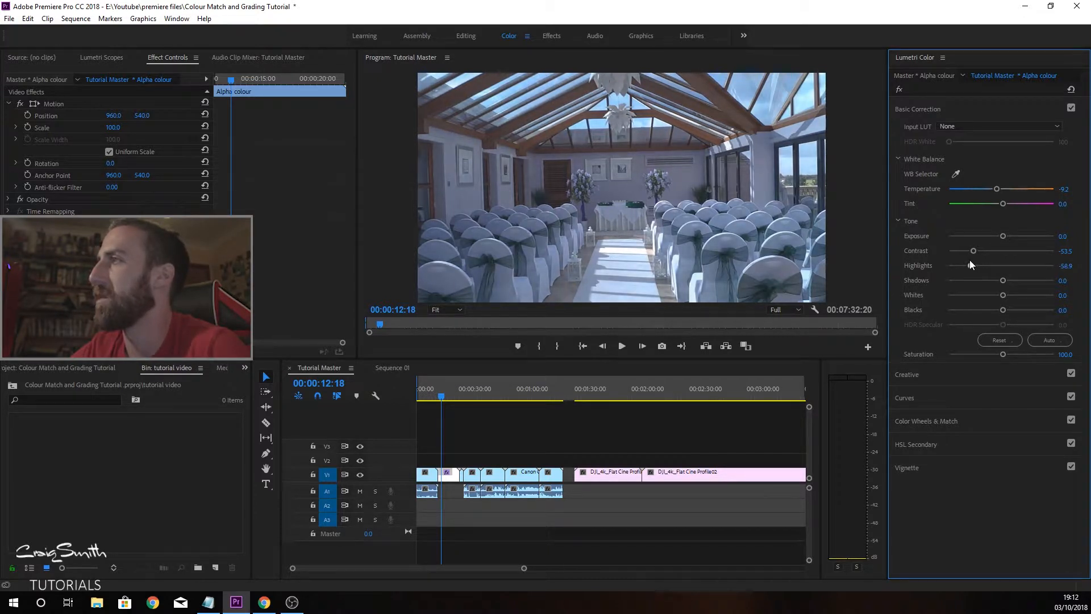
Step: Compare the Alpha colour clip with the Canon Cinestyle wedding clip and raise its highlights to 18.9 and shadows to 52.4
click(474, 396)
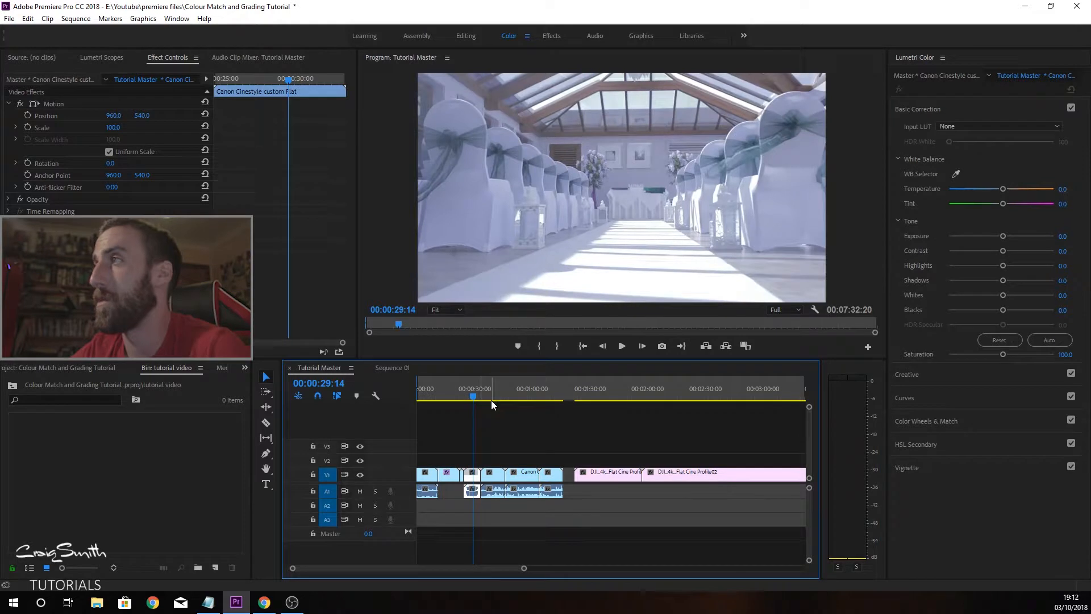
click(451, 397)
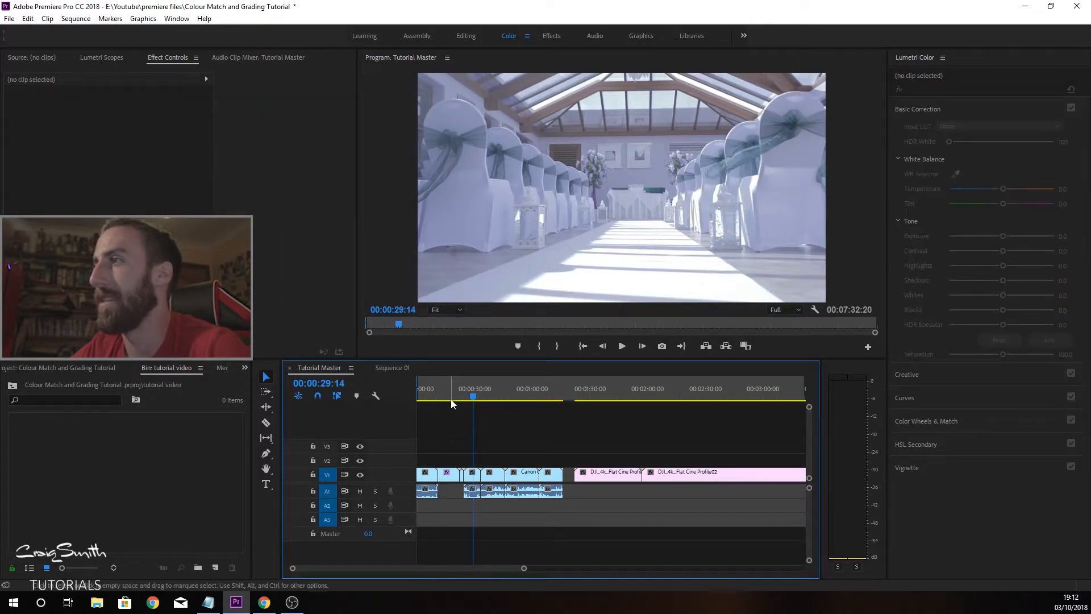
click(466, 413)
click(474, 400)
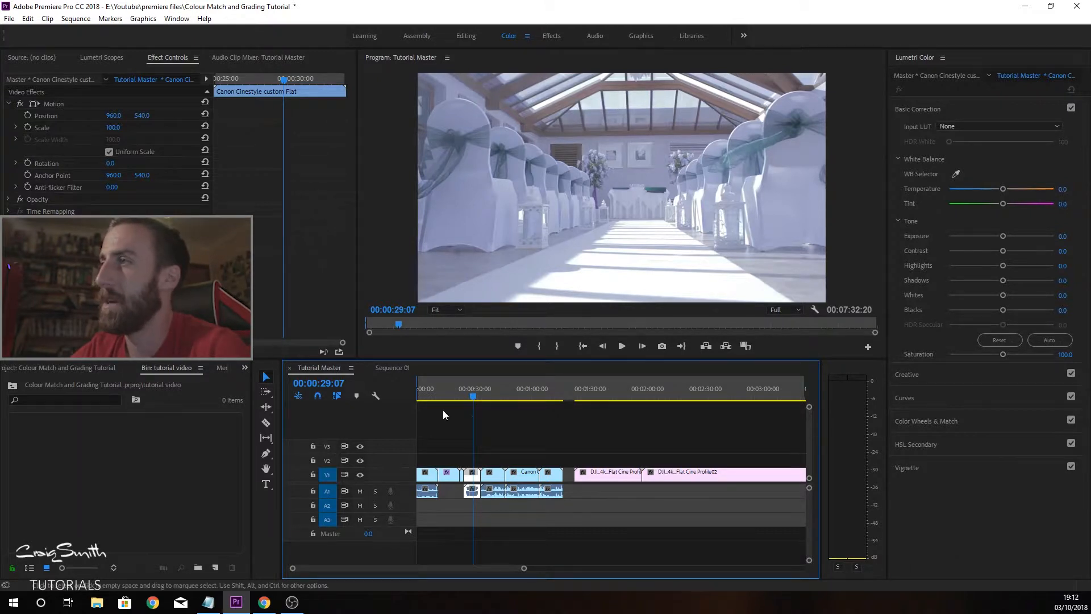
click(457, 392)
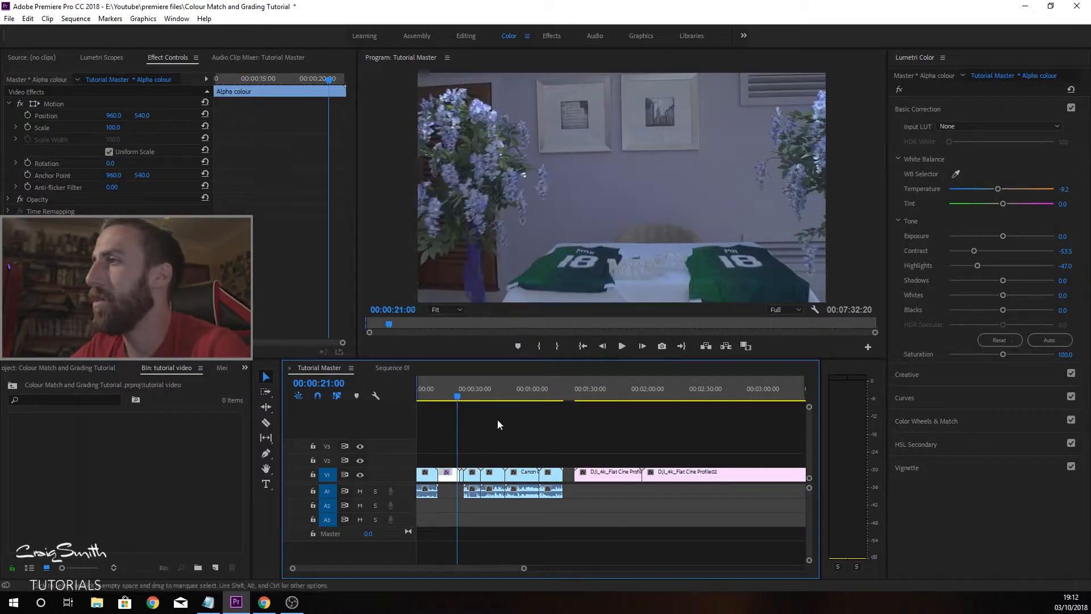
drag(440, 394, 446, 395)
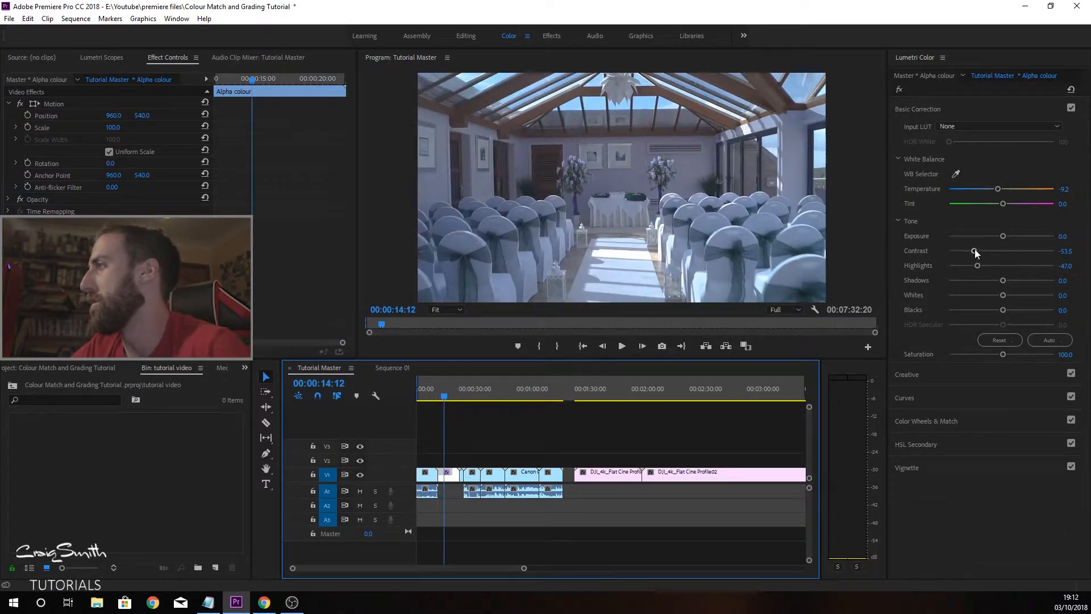
drag(996, 265, 1030, 277)
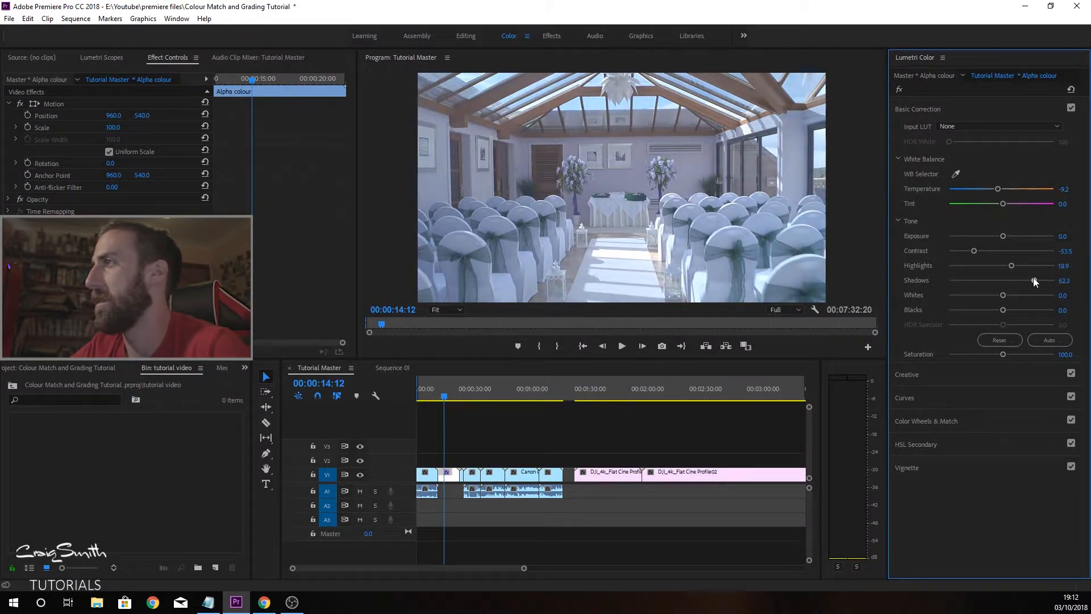
Step: Check the Alpha colour clip against the Canon Cinestyle wedding clip and set its tint to 15.7
click(476, 396)
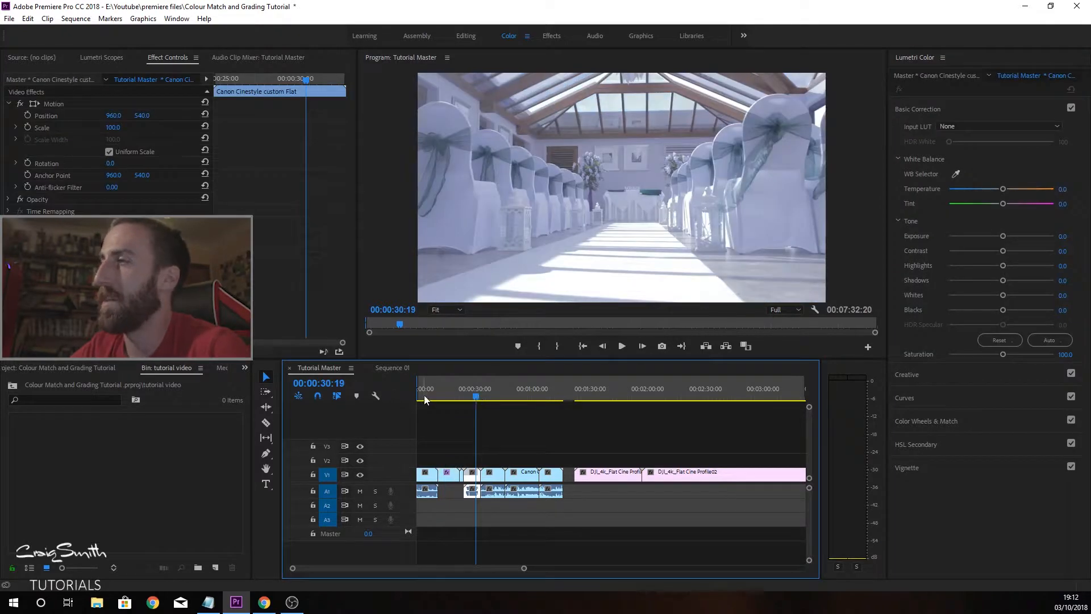
click(451, 394)
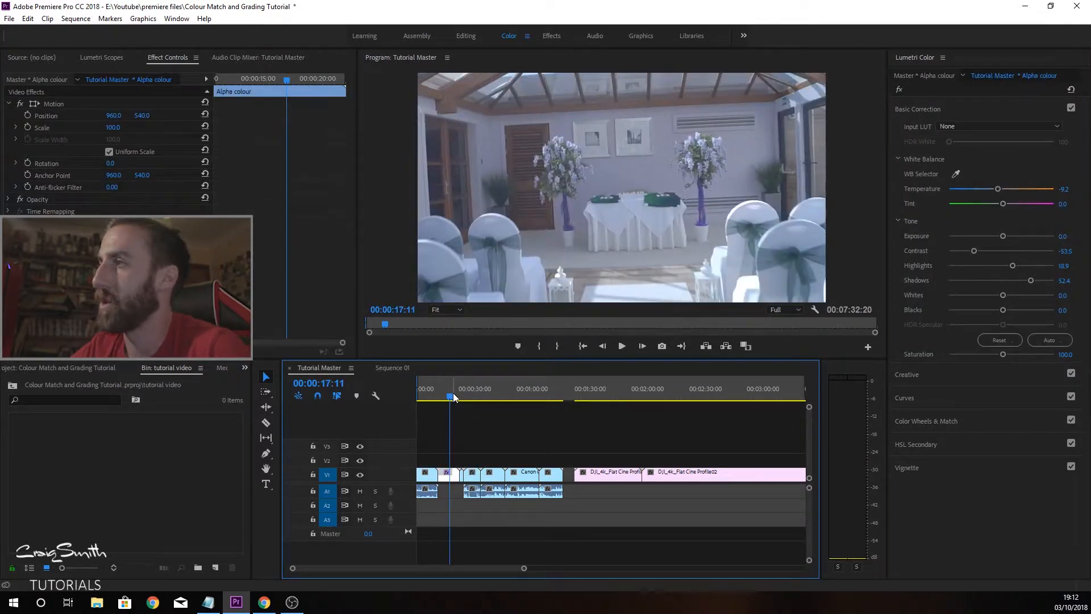
click(470, 400)
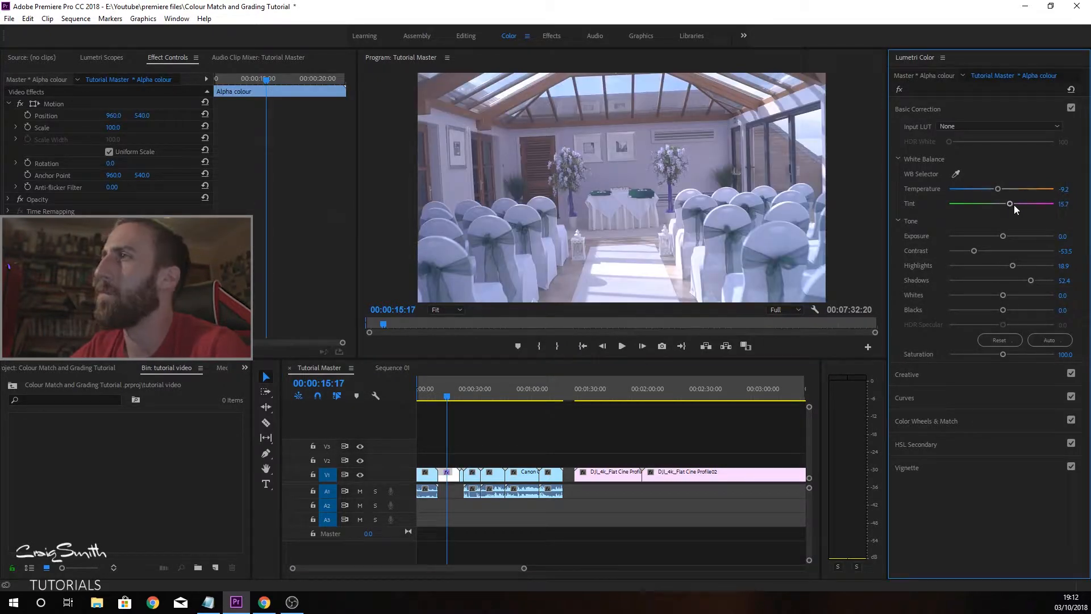
Step: Try a strong magenta tint on the Canon Cinestyle wedding clip and reset the tint
click(466, 400)
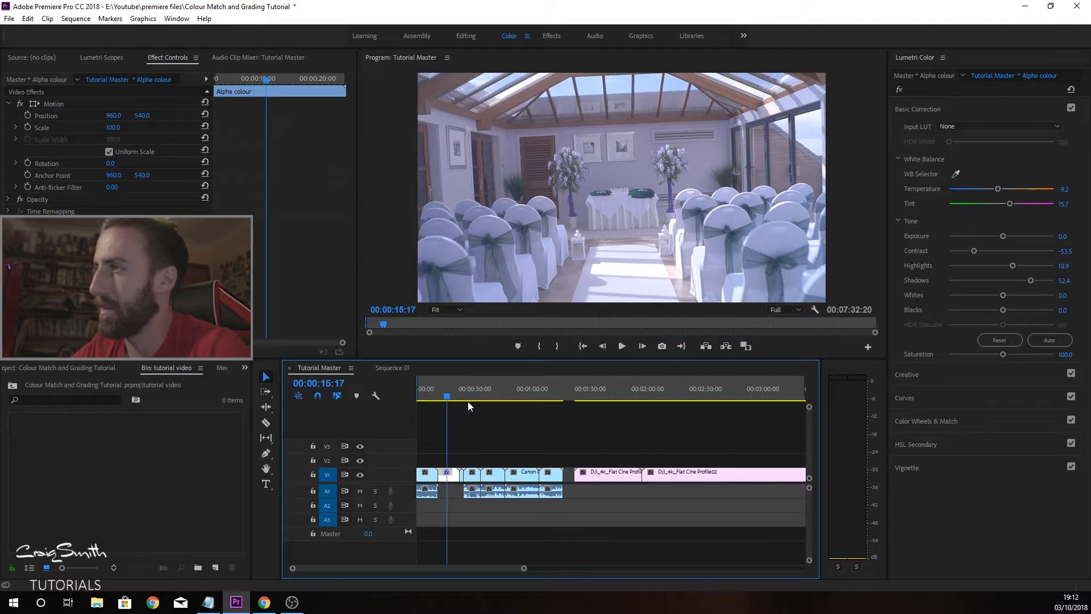
drag(1043, 203, 1064, 204)
double_click(1003, 203)
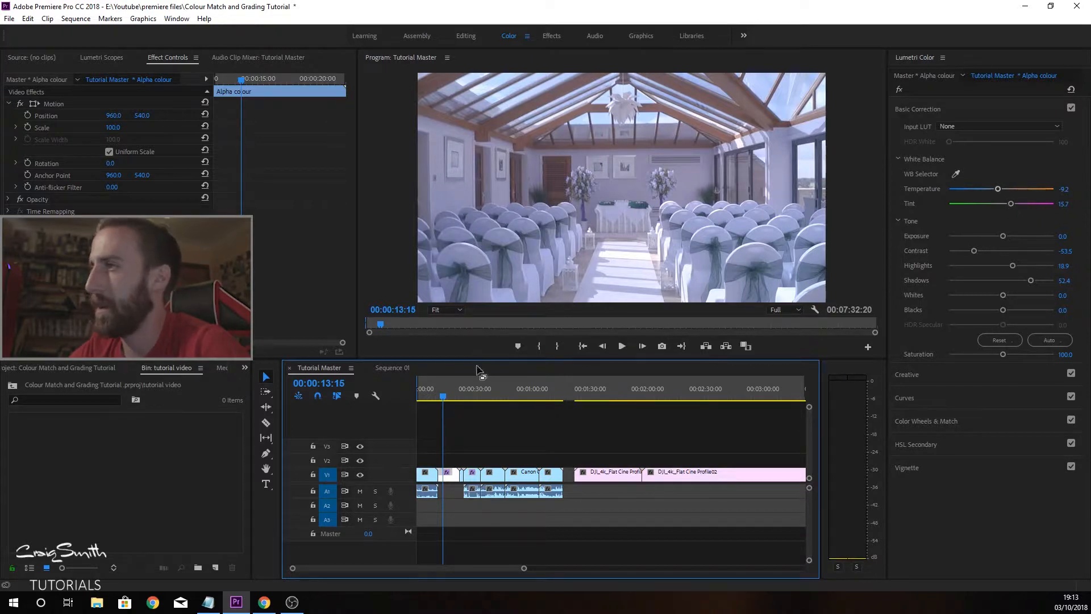
Step: Set the Alpha colour clip's temperature to -23.2, tint 18.9, exposure 0.1, contrast -69.7, highlights 29.7, shadows 87.0 and whites 14.6
click(476, 397)
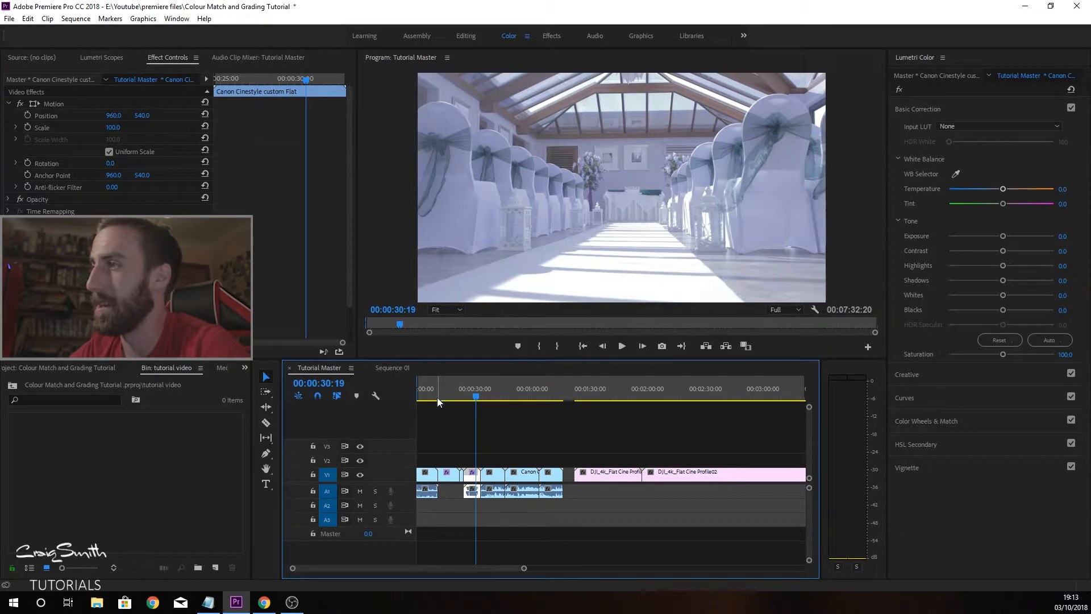
click(448, 398)
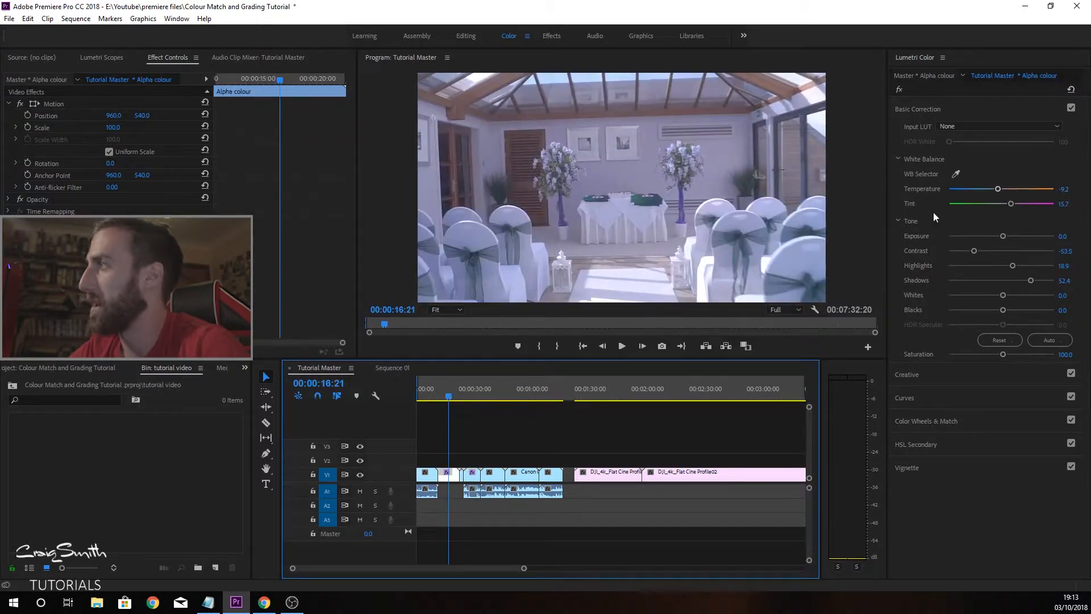
drag(999, 193, 989, 191)
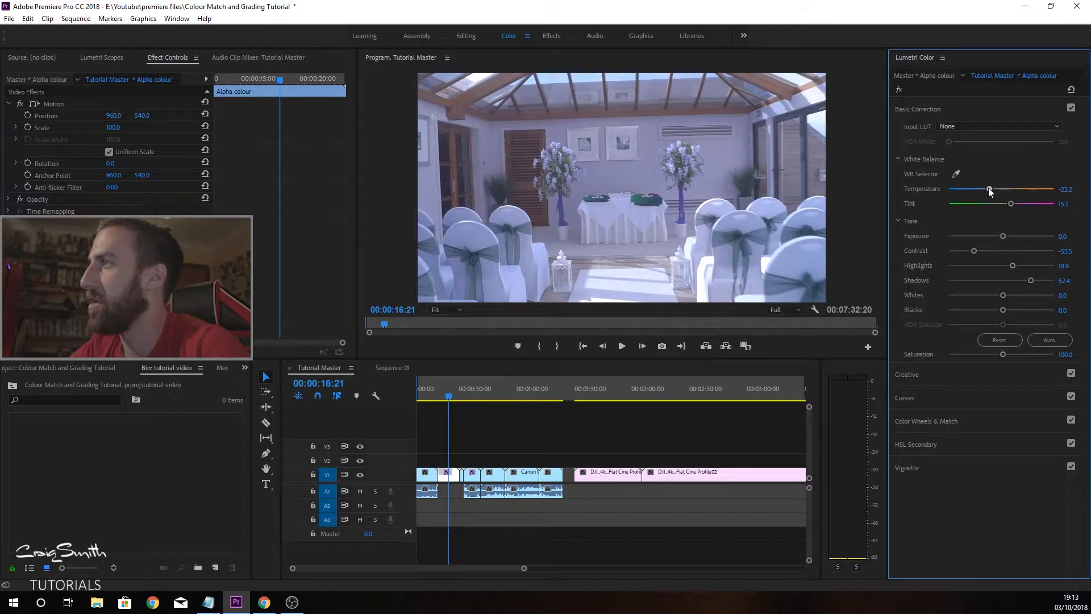
click(1014, 203)
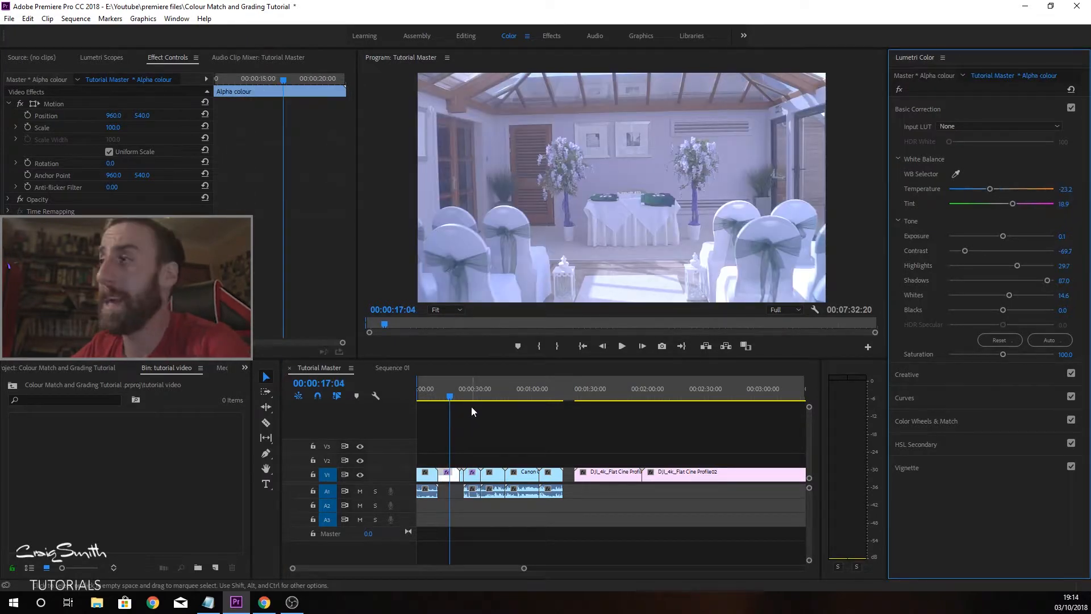
Step: Compare the Alpha colour clip with the Canon Cinestyle wedding clip, switching its Basic Correction off and back on
click(469, 396)
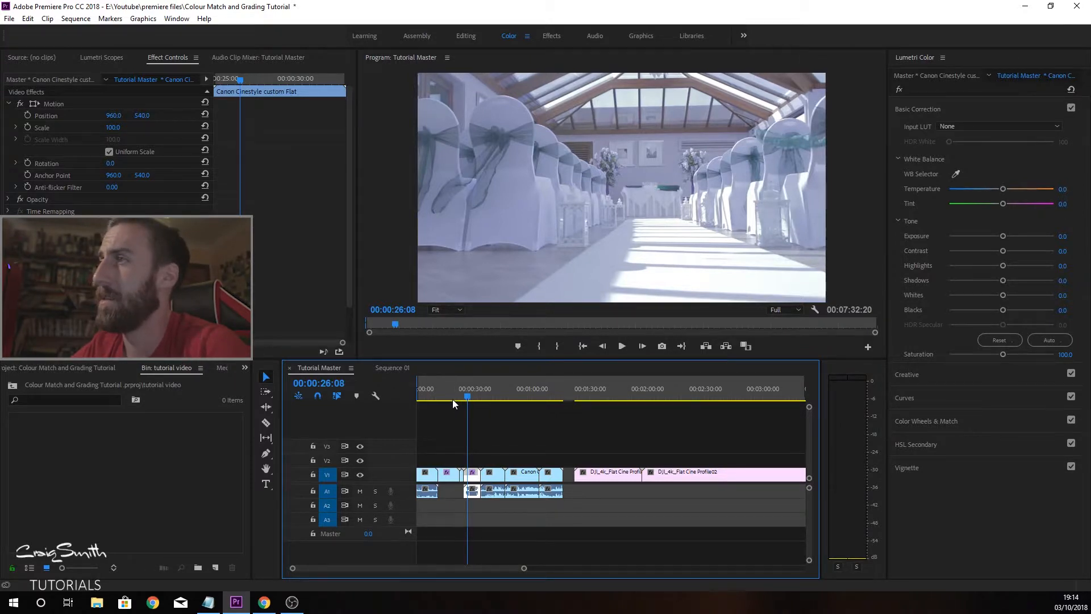
click(448, 398)
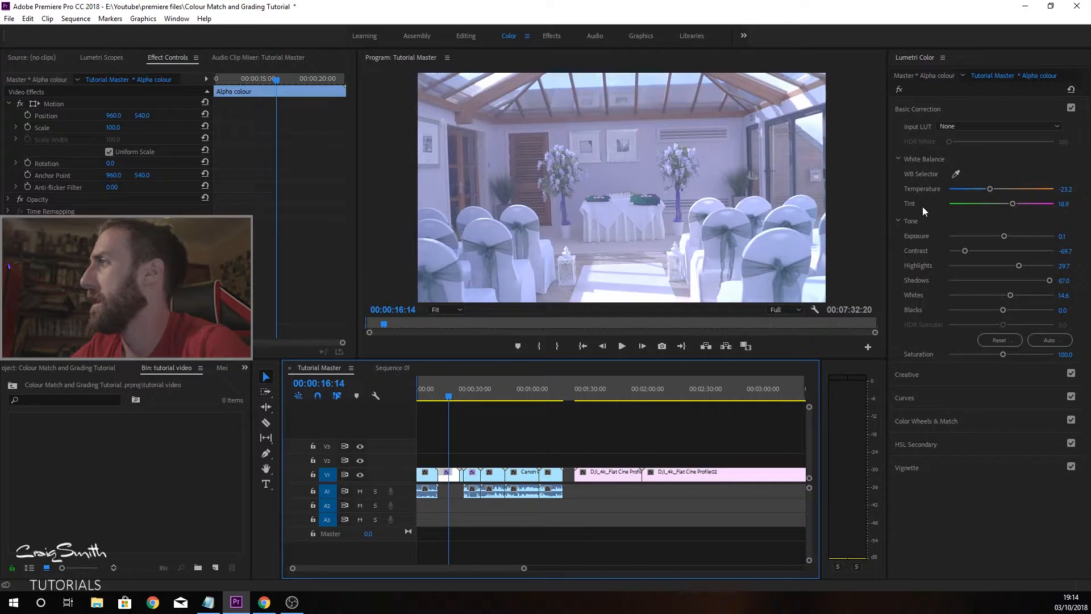
click(1071, 108)
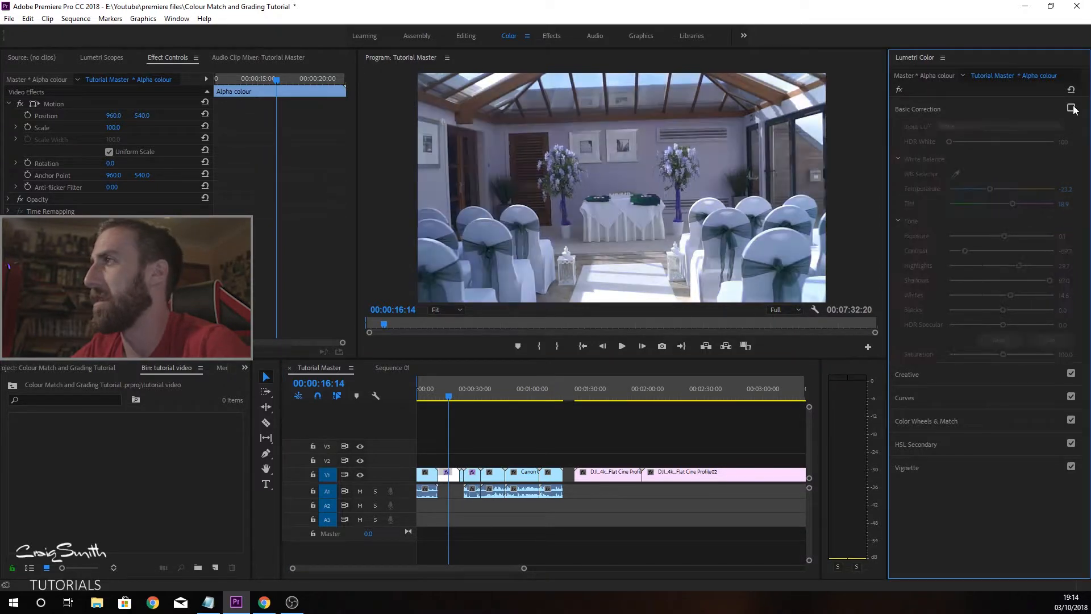
click(475, 398)
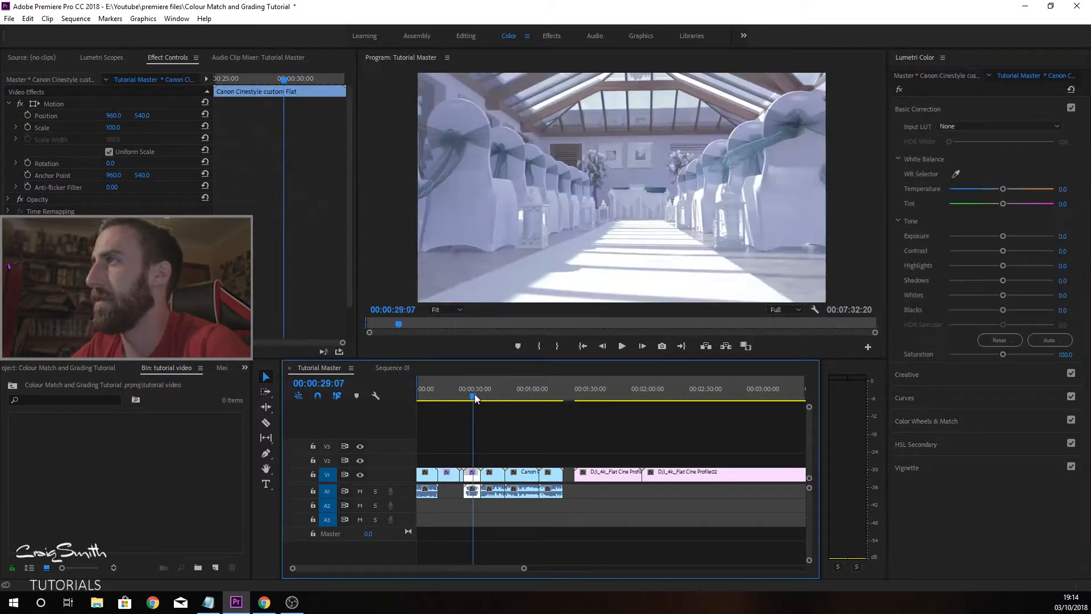
click(446, 398)
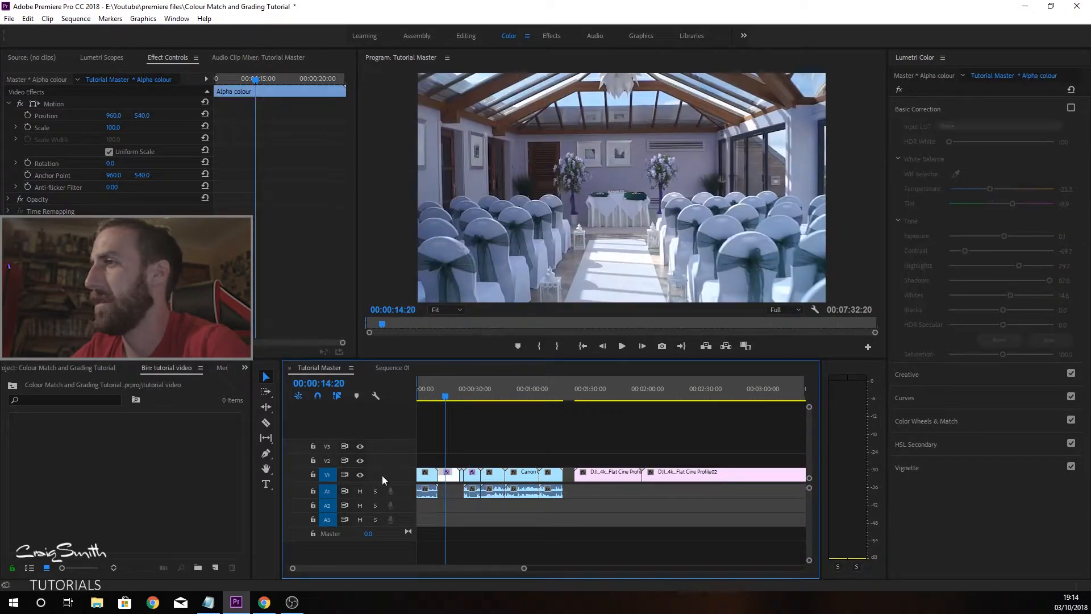
click(1071, 108)
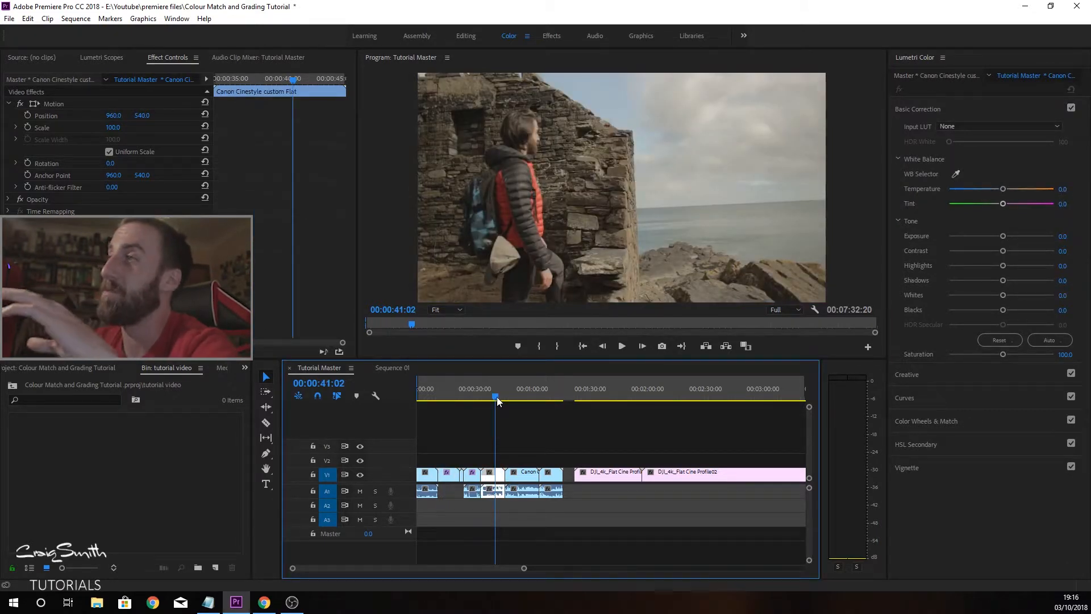
Step: Compare the first DJI_4k_Flat Cine Profile clip with the coastal Canon Cinestyle clip
click(624, 380)
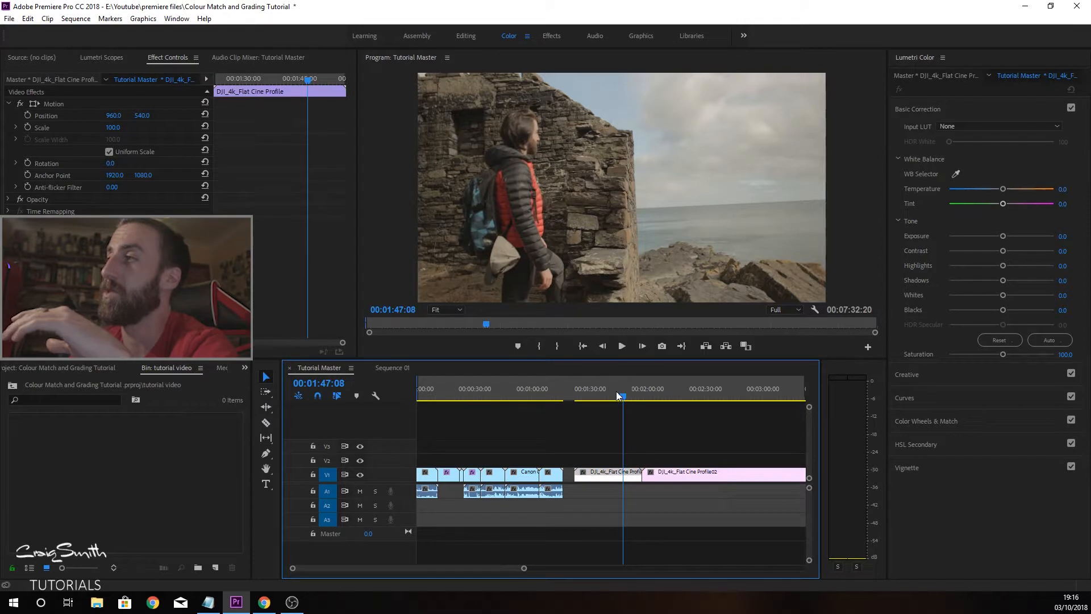
click(491, 397)
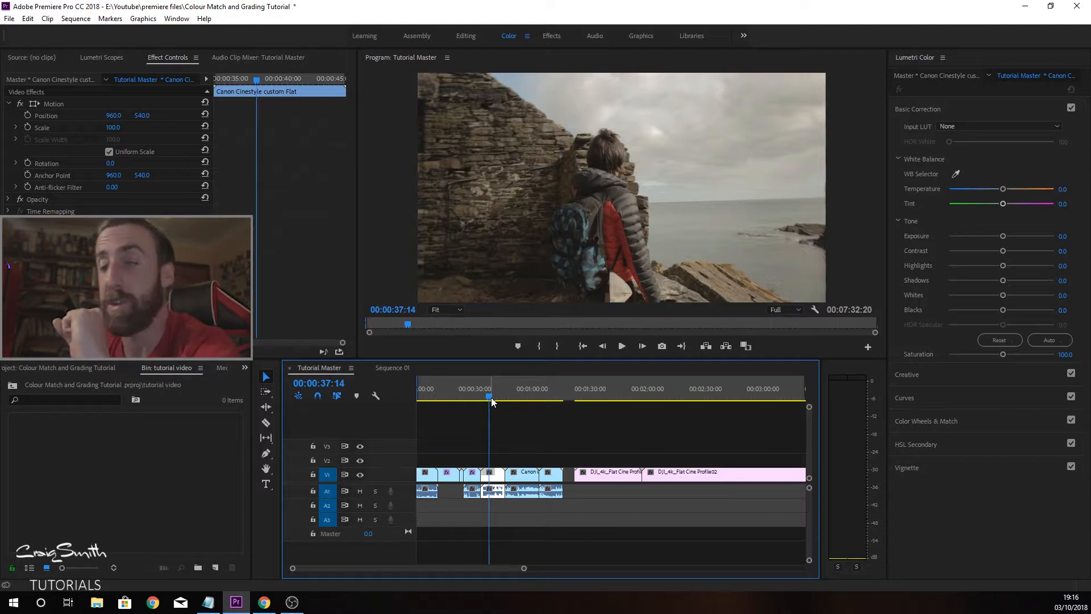
Step: Examine contrast and colour differences between the DJI car-park shot and several frames of the coastal Canon Cinestyle clip
click(600, 397)
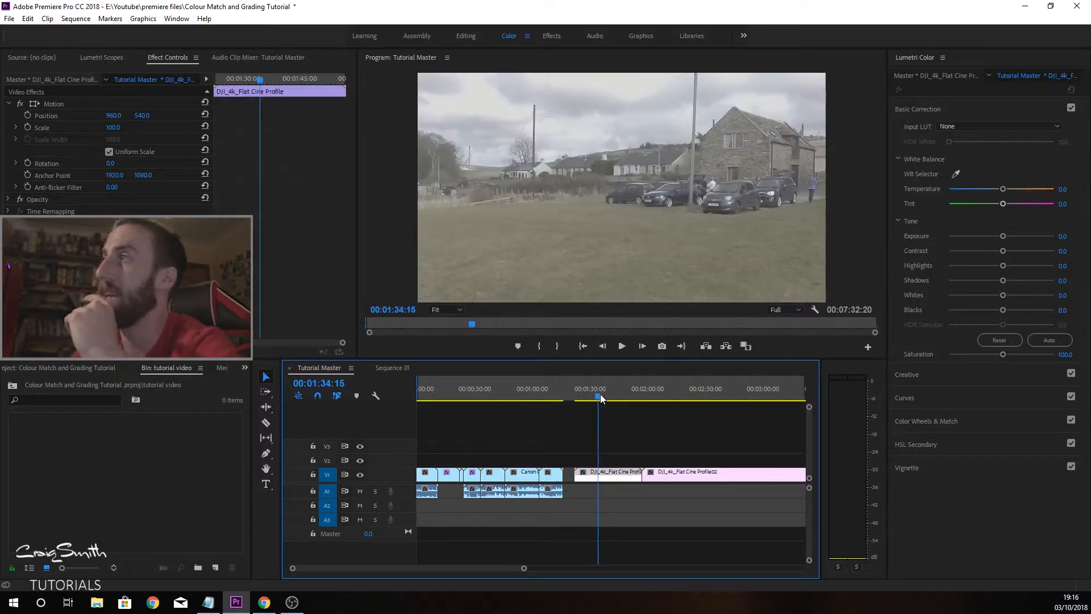
click(492, 397)
click(488, 389)
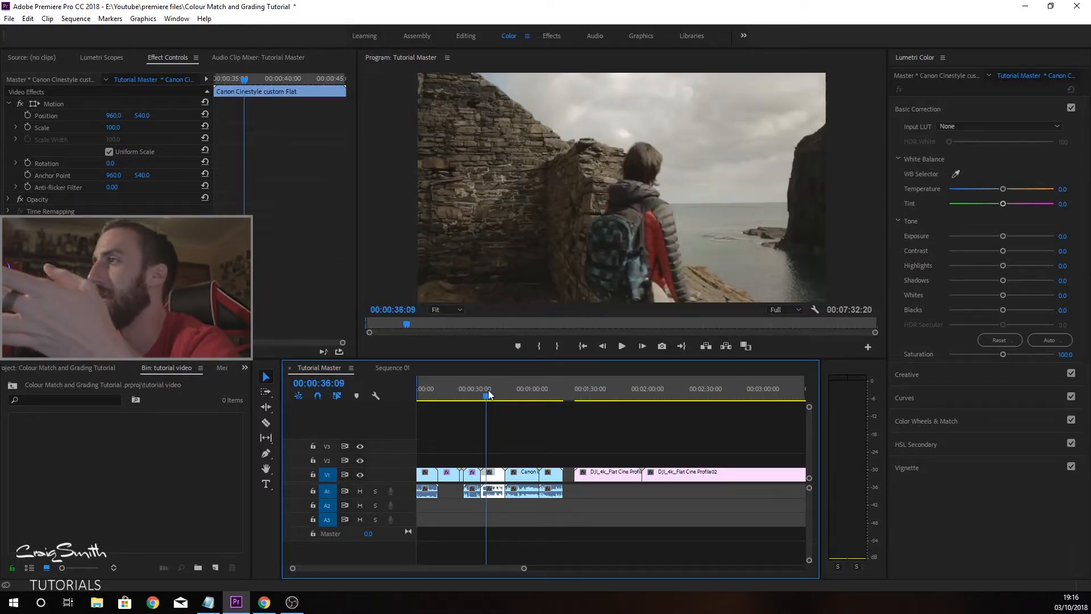
drag(489, 389, 489, 390)
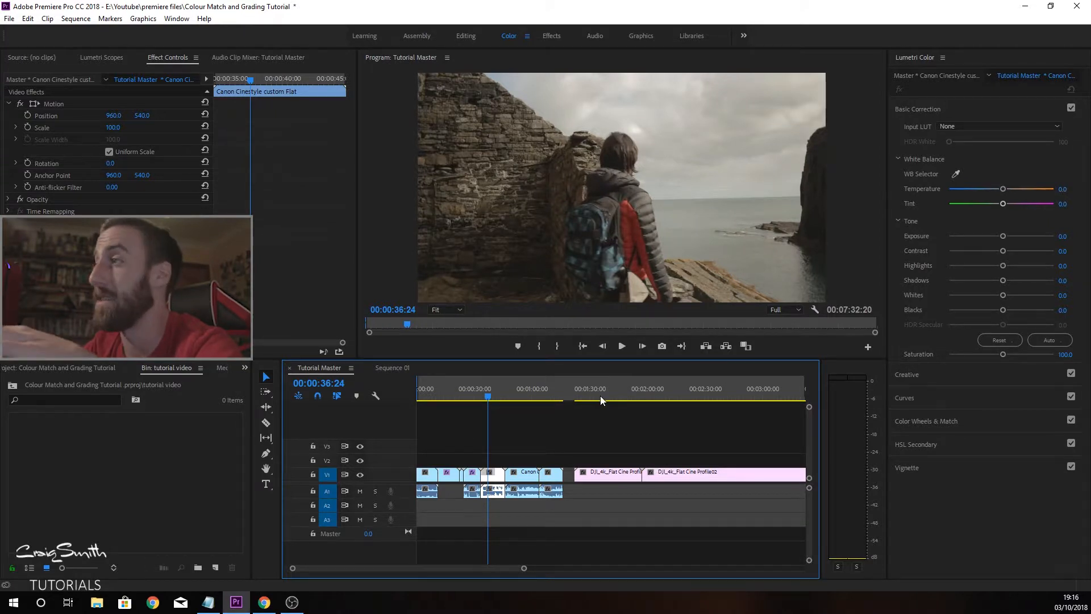
click(601, 396)
click(493, 397)
click(492, 396)
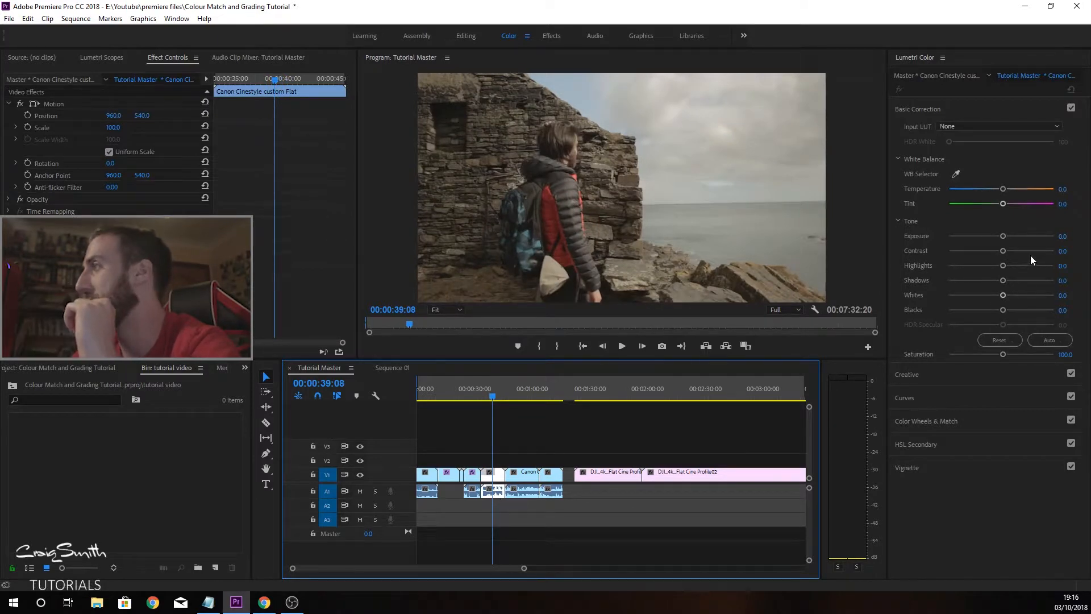
Step: Set the coastal Canon clip's contrast to -61.1, highlights 13.5 and shadows 84.9, checking it against the first DJI clip
drag(1001, 250, 968, 251)
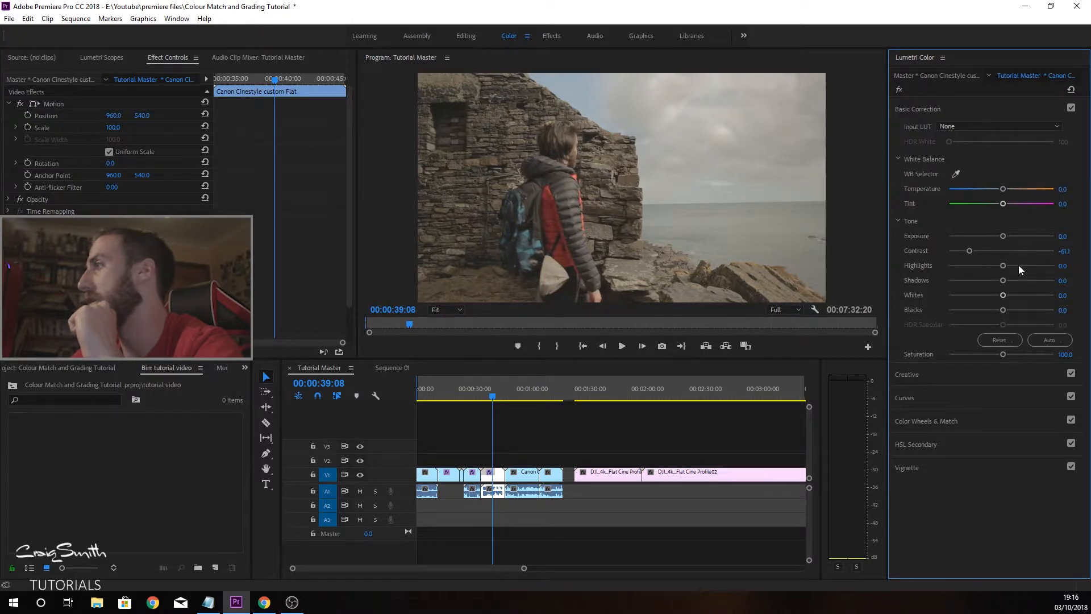
drag(1002, 265, 1032, 280)
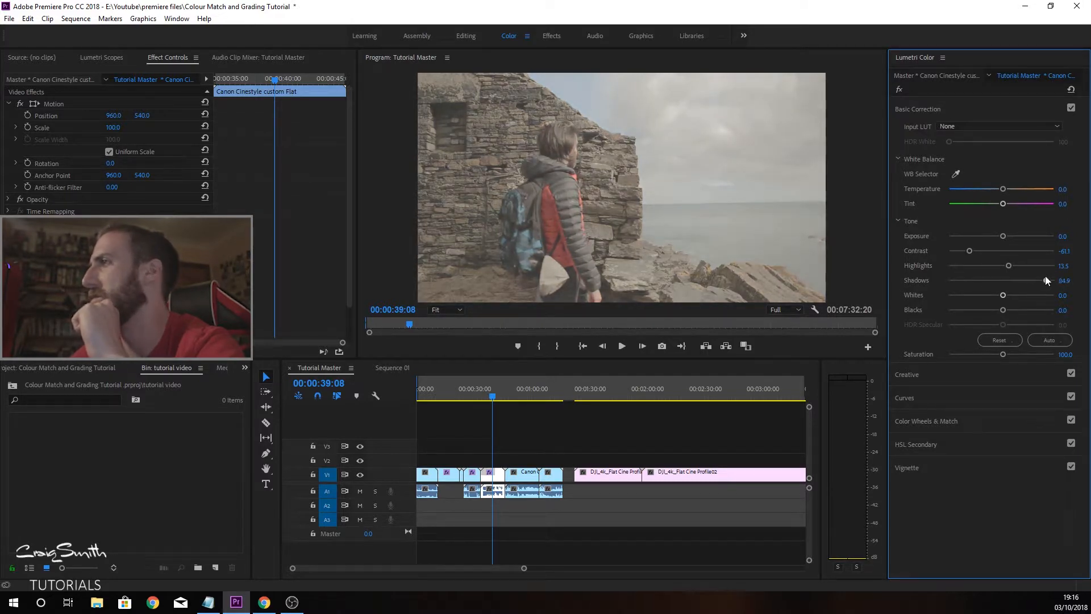
click(611, 390)
click(497, 393)
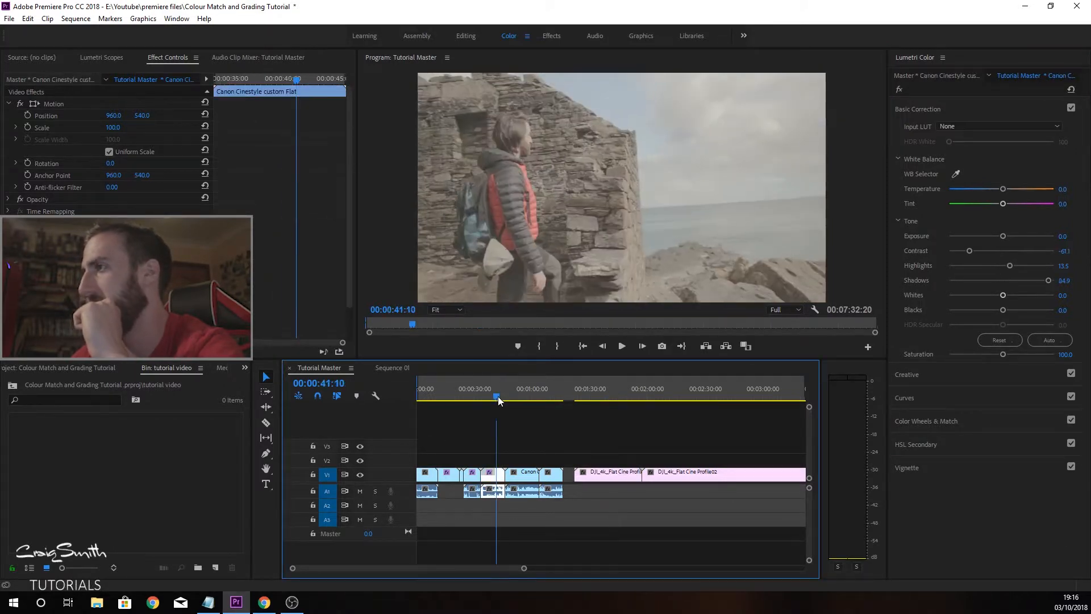
click(609, 396)
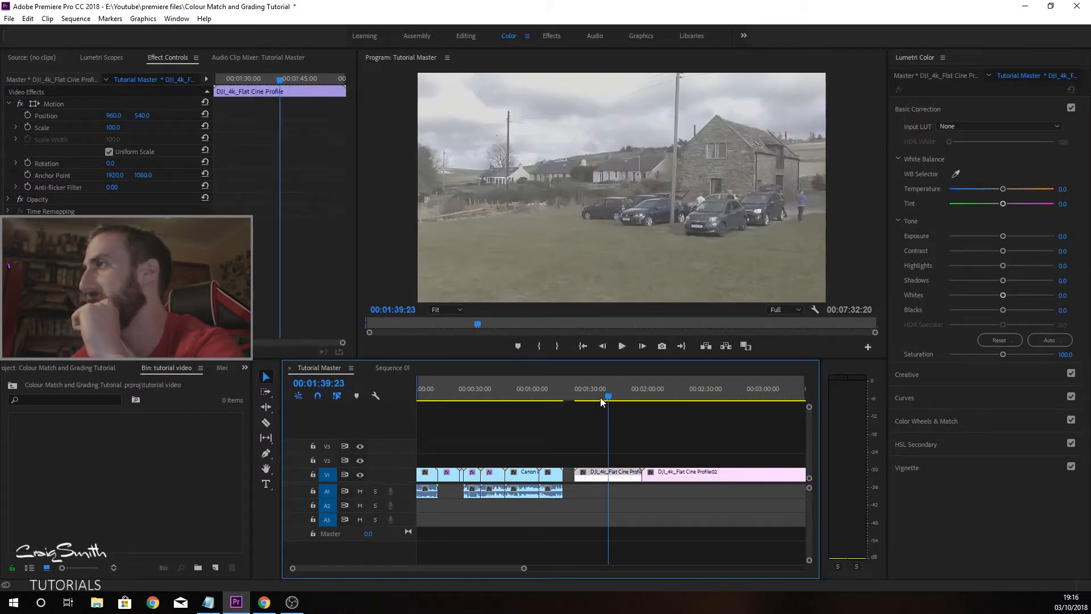
click(498, 398)
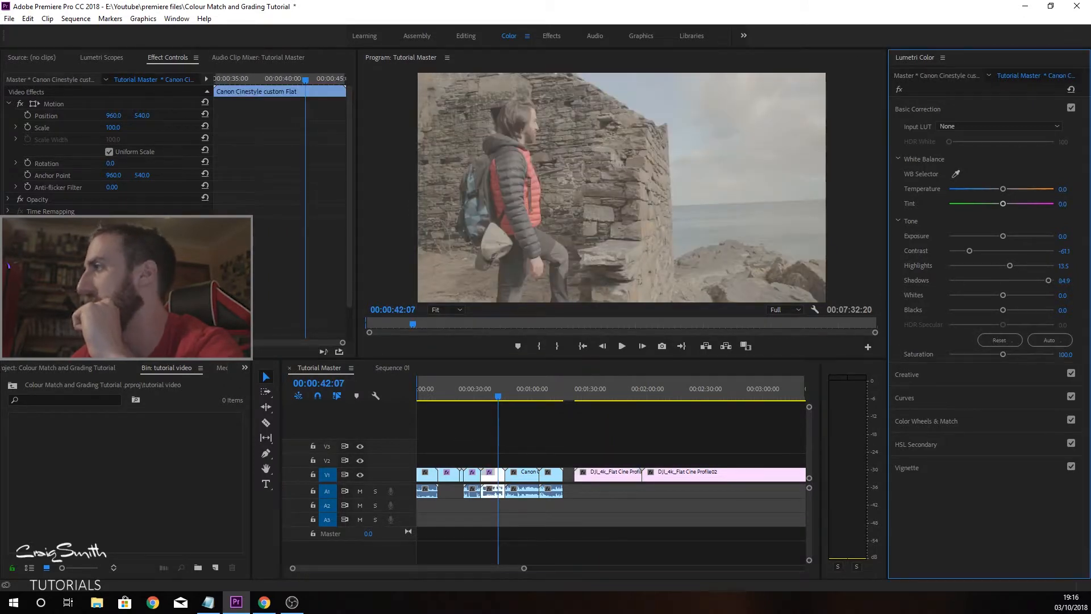
Step: Set the coastal Canon clip's saturation to 95 and check it against both DJI_4k_Flat Cine Profile clips
click(1063, 354)
text(95)
key(Return)
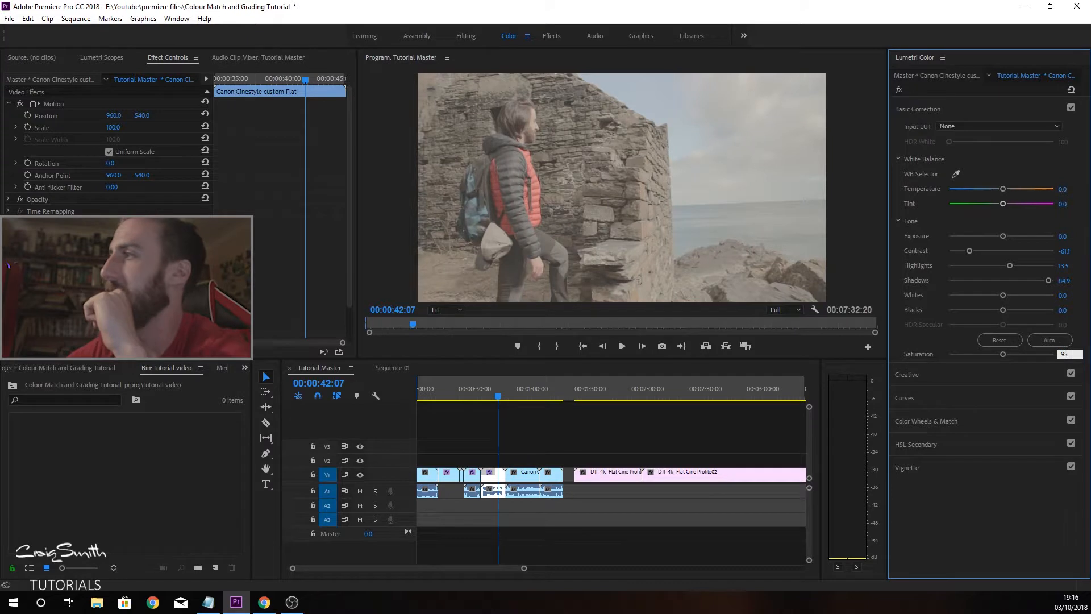
click(599, 396)
click(494, 404)
click(504, 391)
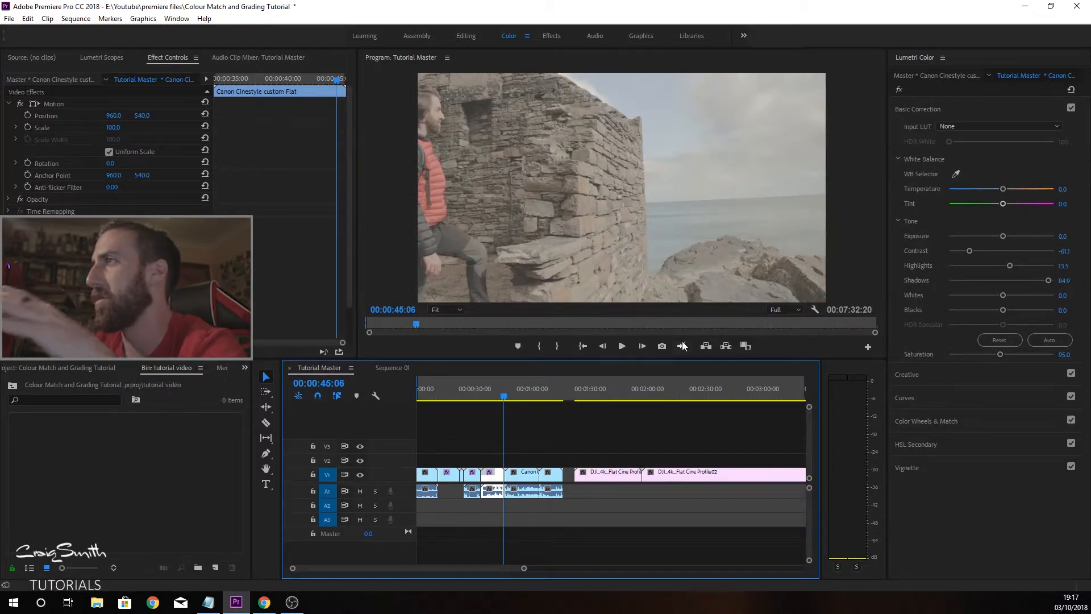
click(659, 391)
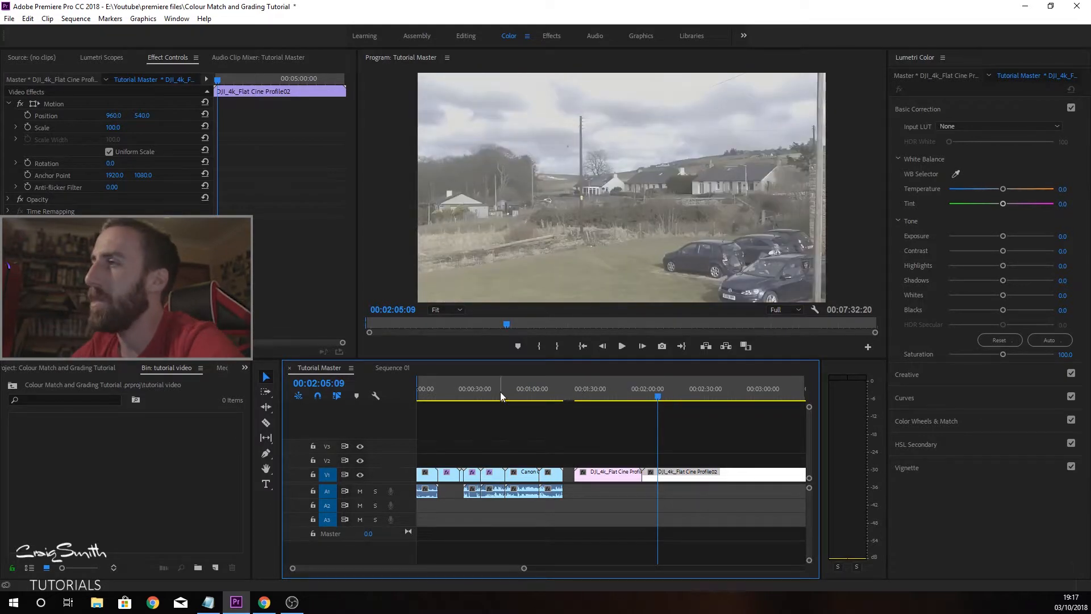
click(595, 388)
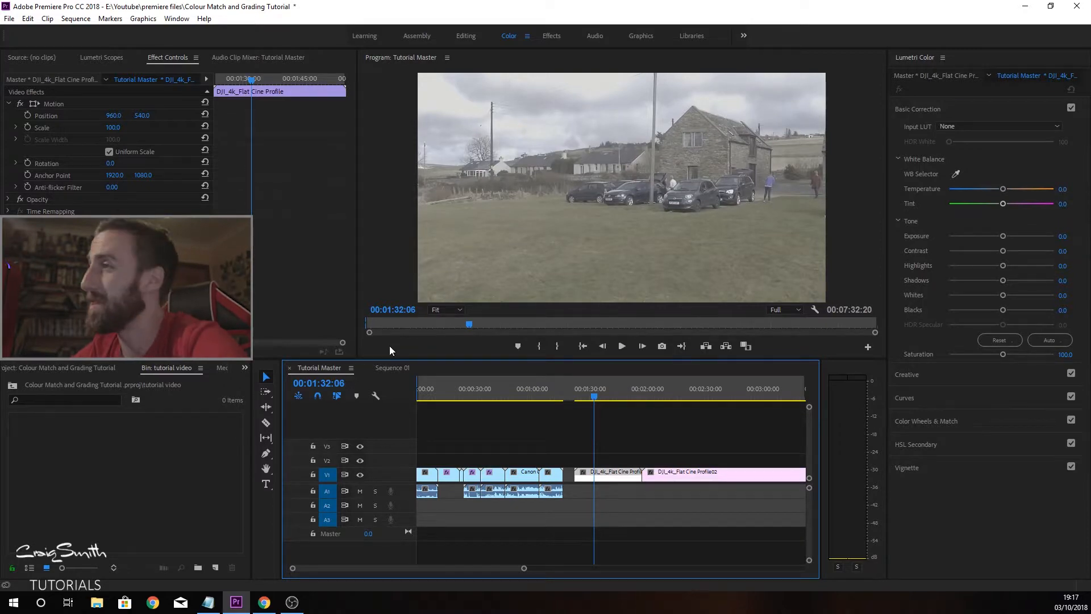
Step: Open Sequence 01, review its footage from start to end, and return to the first clip
click(393, 367)
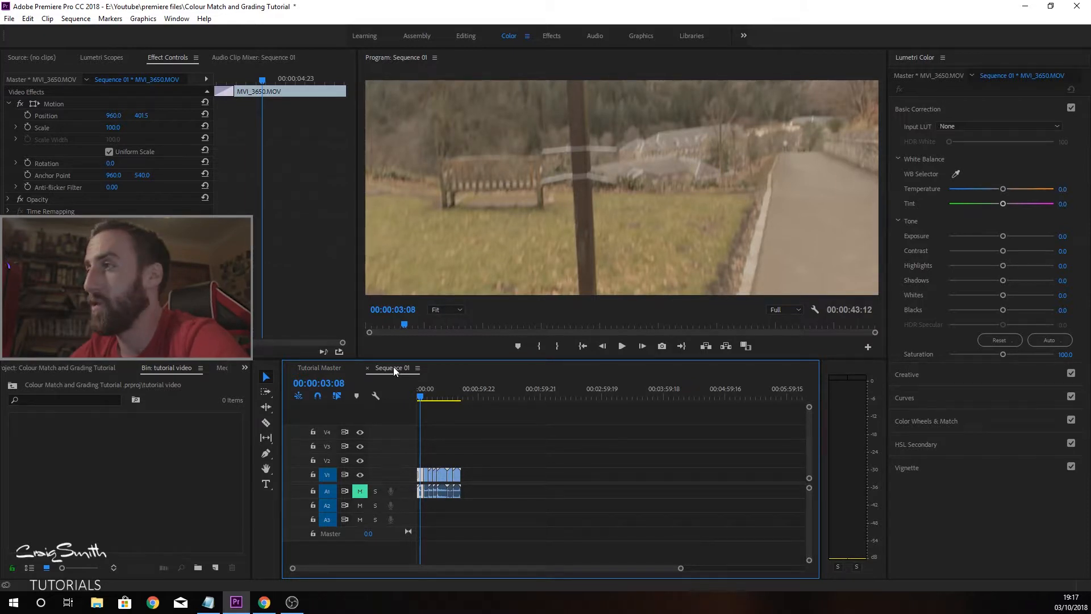
drag(420, 397, 460, 396)
click(420, 393)
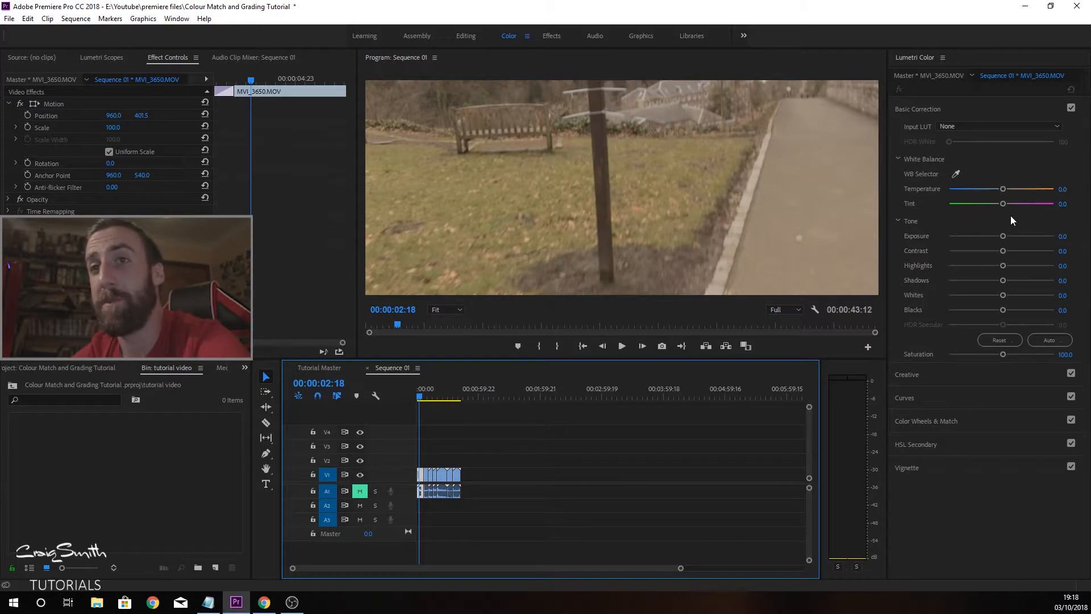
Step: Flatten MVI_3650.MOV by lowering contrast, highlights and whites, raising shadows, and setting saturation to 80
click(970, 250)
click(977, 265)
click(1021, 279)
click(984, 295)
click(1065, 354)
text(80)
key(Return)
Step: Flatten the next clip in Sequence 01 with saturation 80, reduced contrast, highlights and whites, raised shadows and slightly lower blacks
drag(419, 396, 425, 396)
click(1064, 354)
text(80)
key(Return)
click(984, 251)
click(977, 266)
click(1030, 280)
click(971, 295)
click(1000, 309)
Step: Move to the following clip and flatten it with saturation 80, lower contrast and whites, slightly lower highlights and raised shadows
drag(425, 396, 430, 395)
click(1064, 354)
text(80)
key(Return)
click(979, 250)
click(998, 265)
click(1030, 281)
click(976, 294)
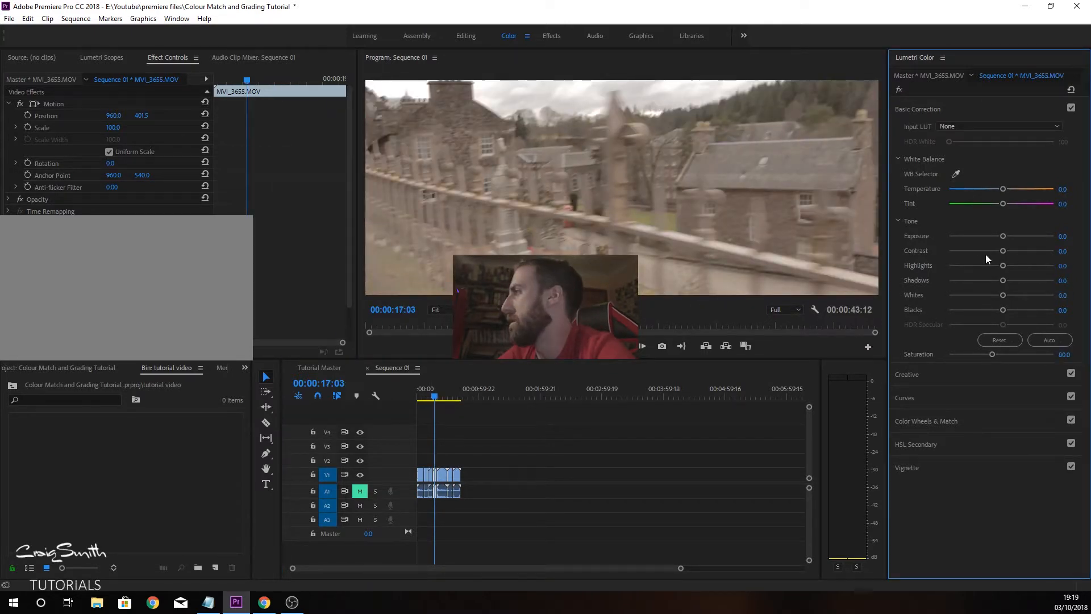
Step: Slightly lower the highlights of MVI_3655.MOV and adjust its shadows and whites for a flatter image
click(1021, 266)
drag(1021, 266, 997, 265)
drag(1003, 280, 985, 295)
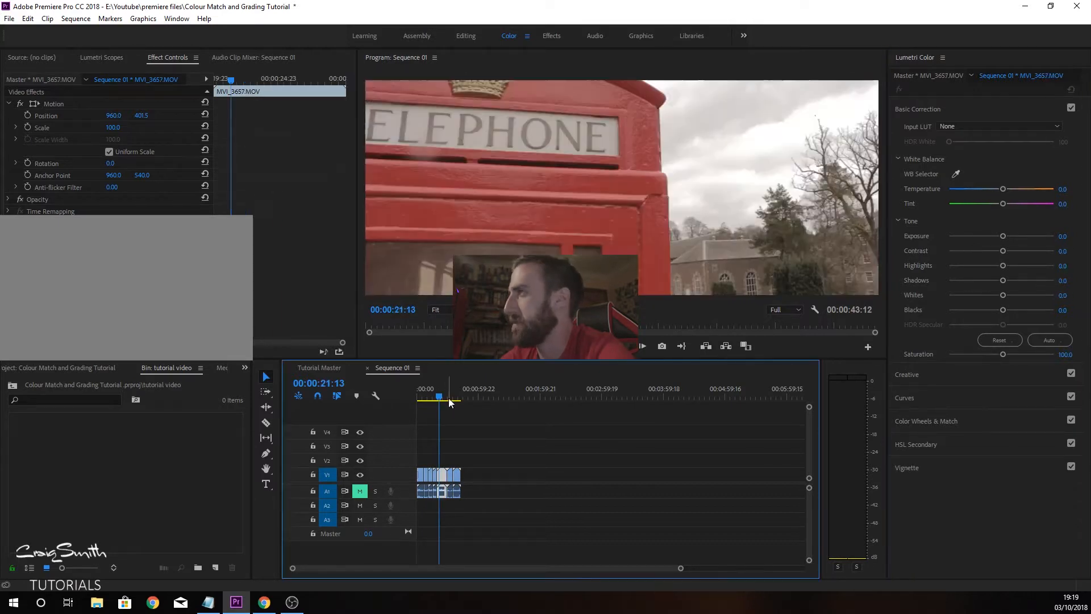
Step: Set MVI_3657.MOV to saturation 90, contrast -68.6, highlights -43.8, shadows 53.5, whites -48.1 and blacks 4.9
click(1066, 354)
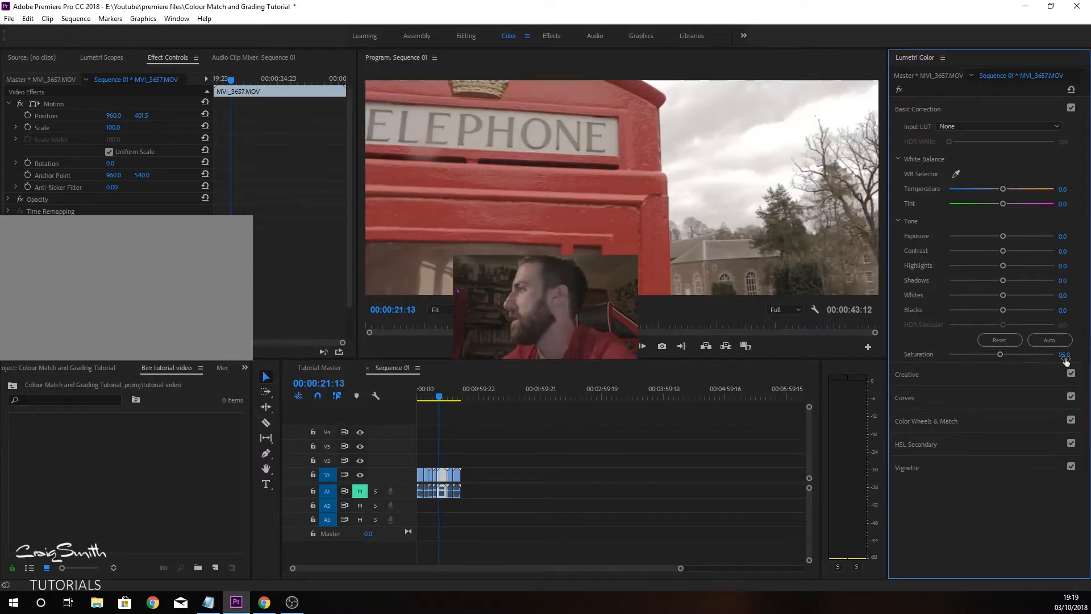
text(90)
drag(1002, 251, 966, 251)
drag(1003, 266, 976, 294)
mouse_move(1002, 310)
mouse_down()
mouse_move(1014, 307)
mouse_move(989, 309)
mouse_up()
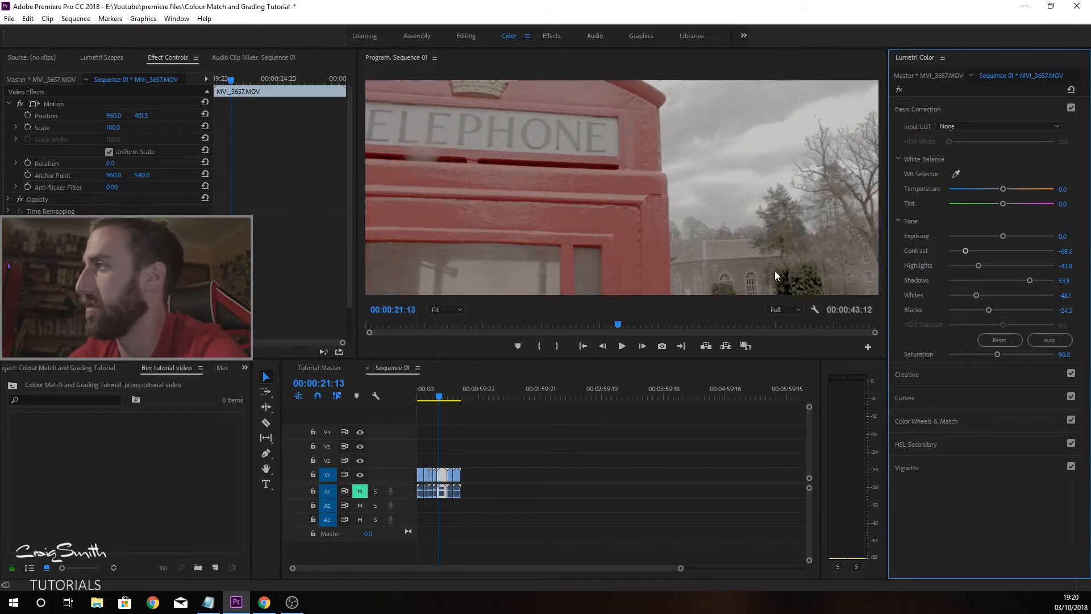
drag(989, 309, 1005, 307)
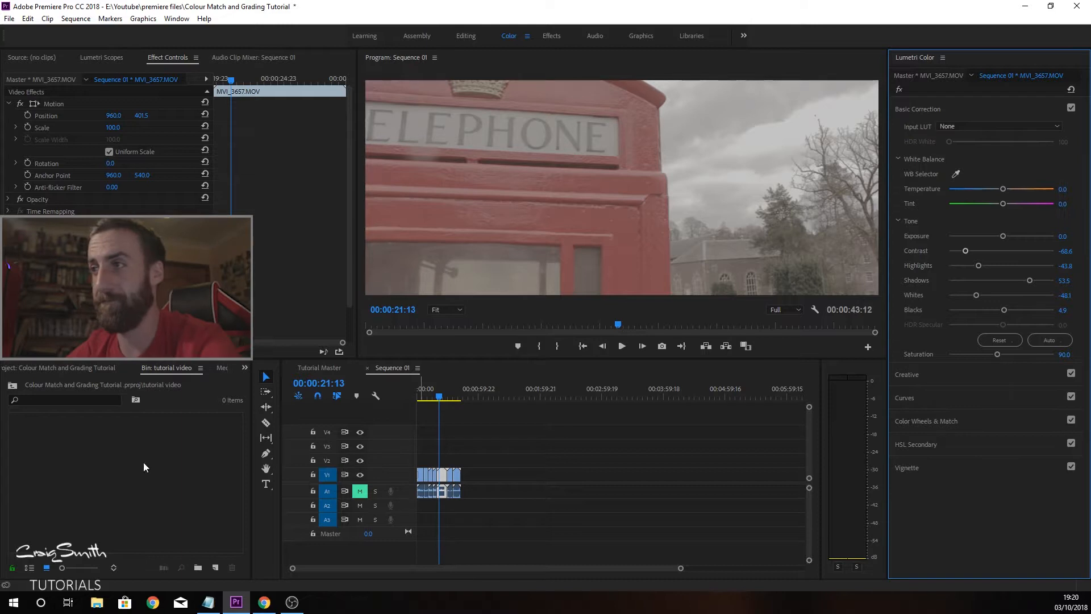
Step: Create a 1920 x 803 adjustment layer at 23.976 fps and place it on V2 above all clips in Sequence 01
click(214, 568)
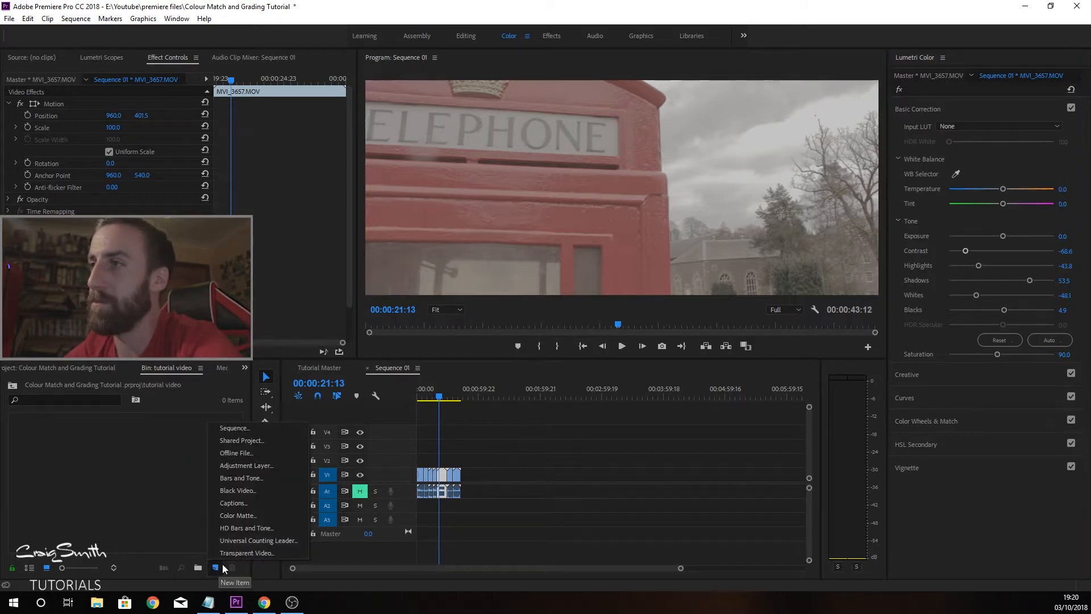
click(243, 465)
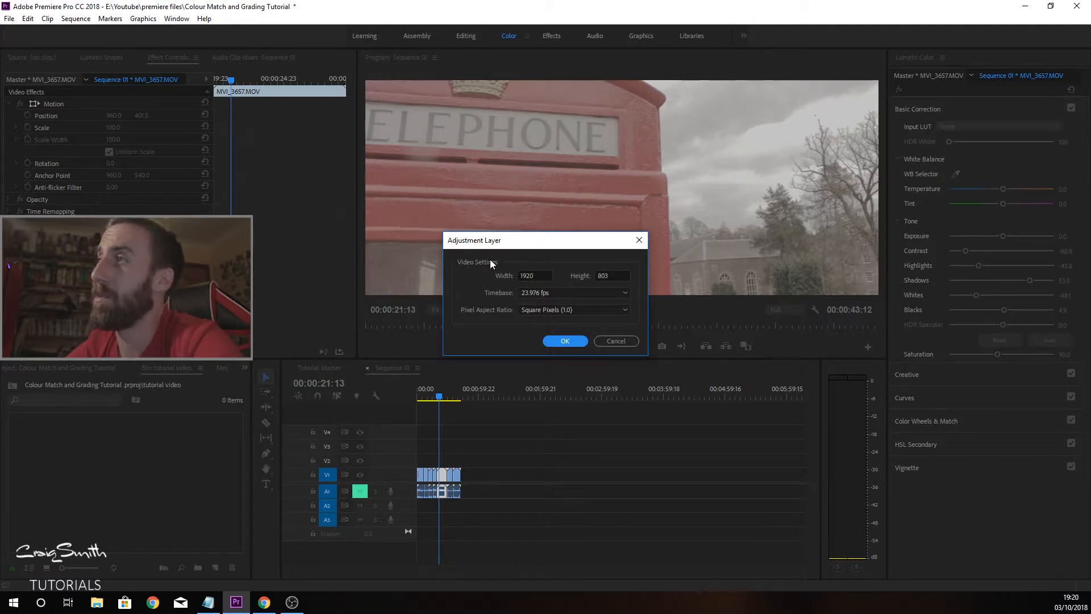
click(577, 340)
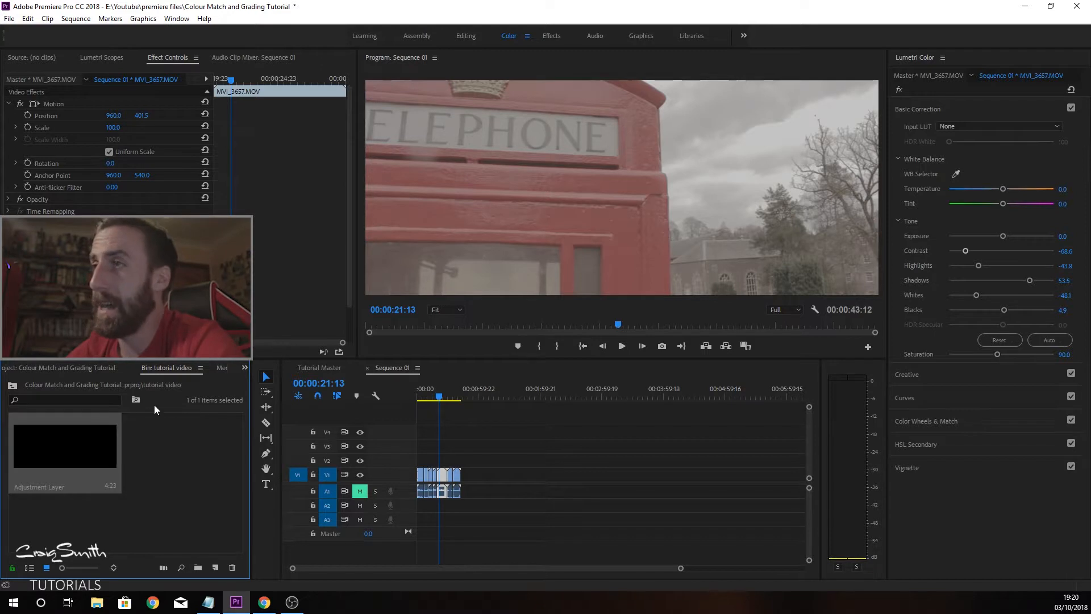
drag(88, 435, 472, 456)
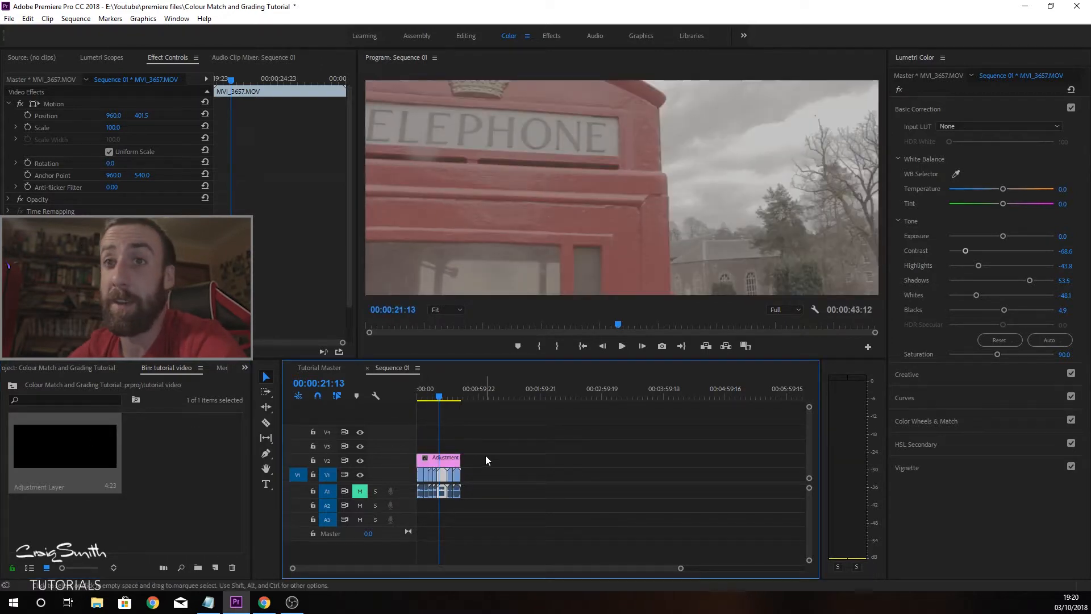
Step: Set the adjustment layer's contrast to 51.4, highlights to 44.9 and shadows to -53.5, previewing the effect across the clips
click(430, 461)
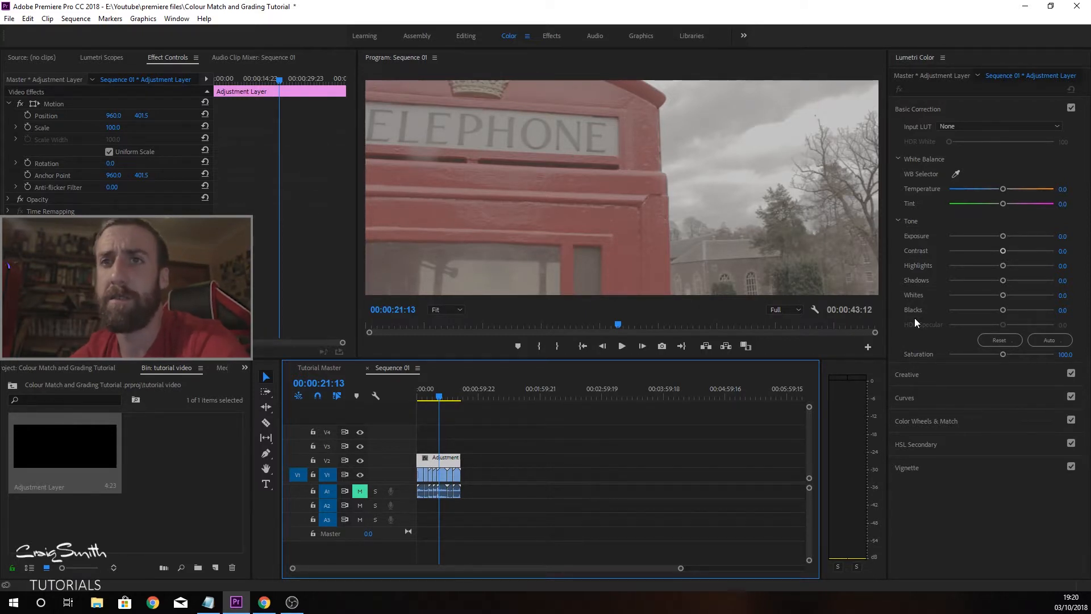
click(1017, 250)
click(1028, 251)
drag(421, 401, 440, 396)
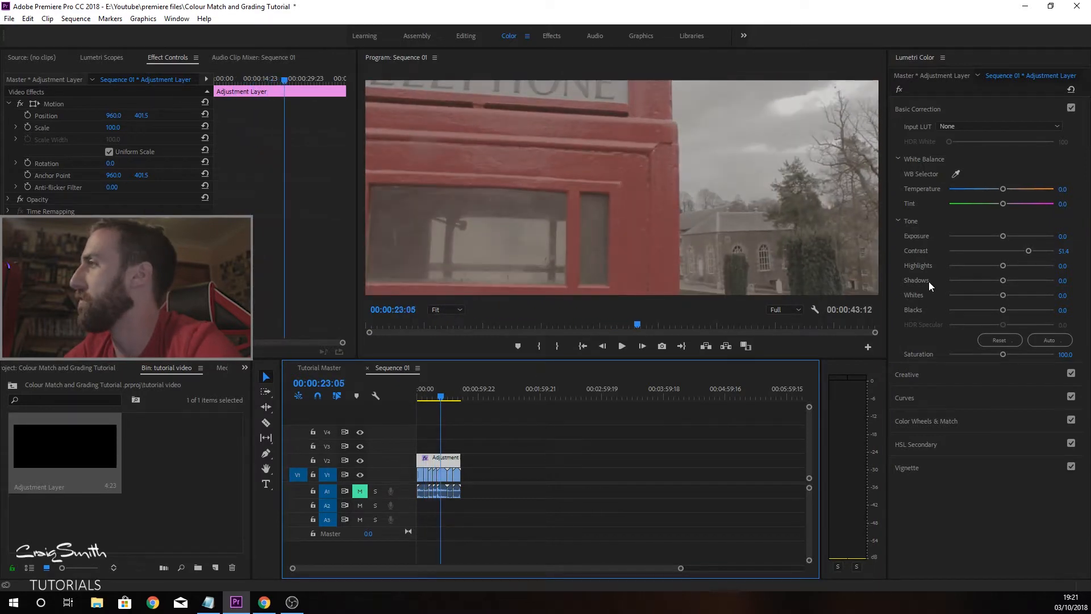
drag(1014, 265, 975, 278)
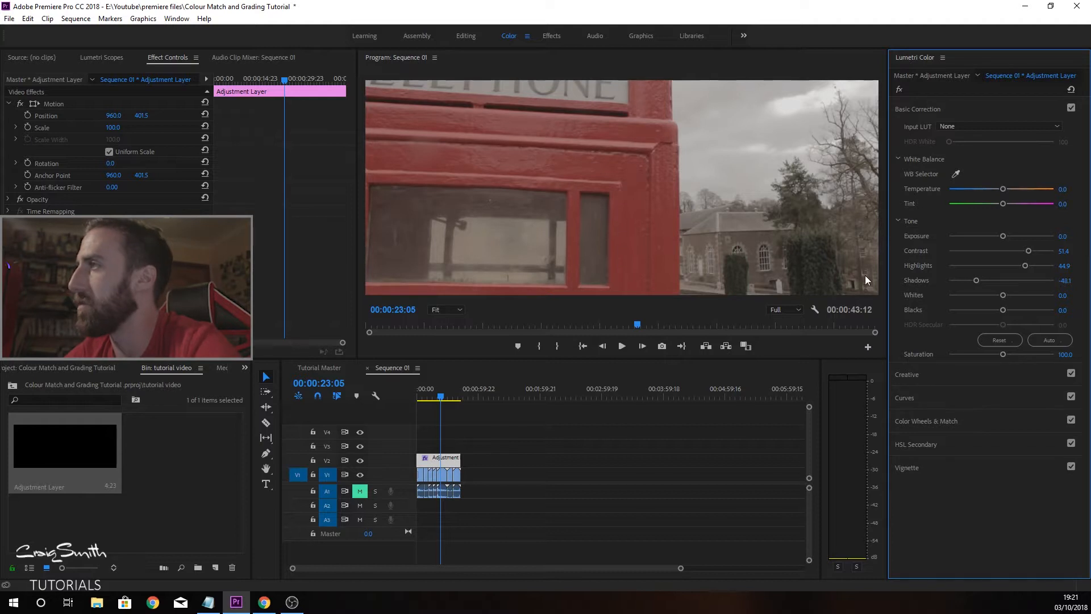
drag(976, 280, 971, 282)
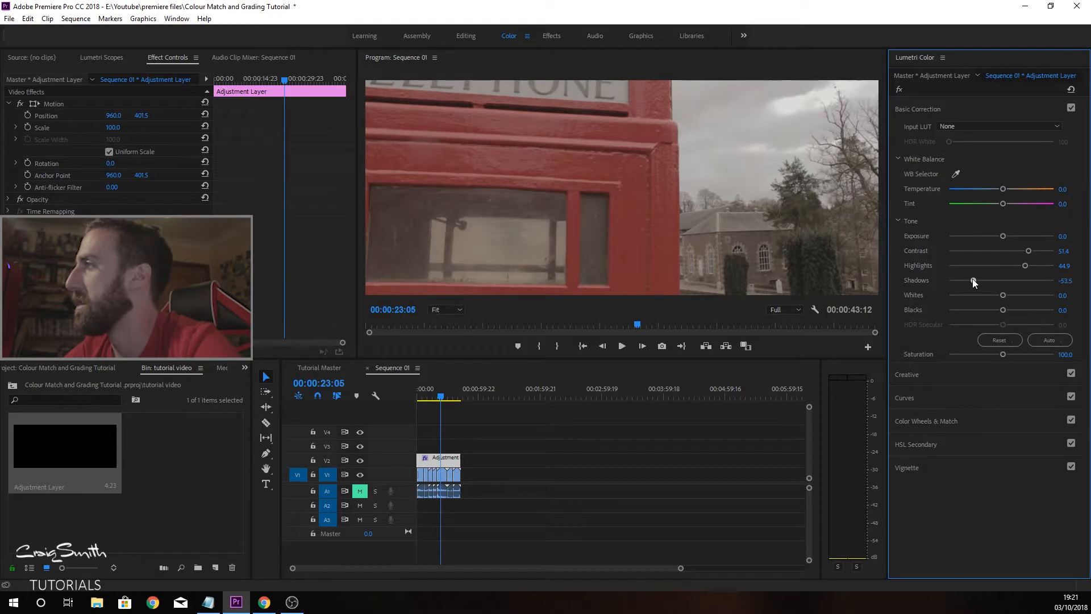
Step: Set the adjustment layer's whites to 9.2 and blacks to 45
drag(1006, 294, 974, 308)
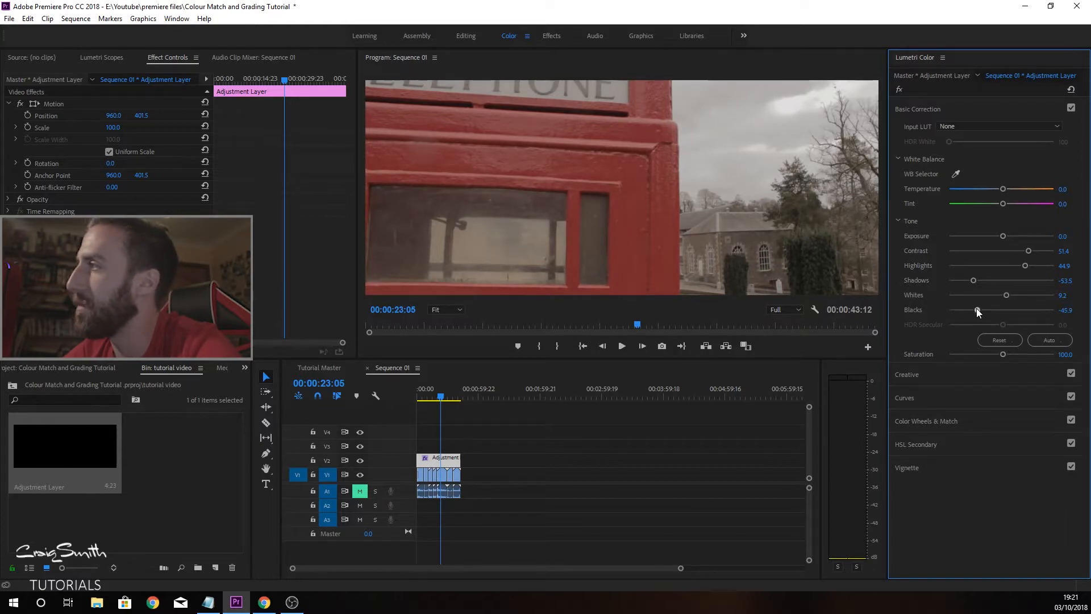
drag(976, 308, 976, 308)
click(1075, 310)
text(45)
key(Return)
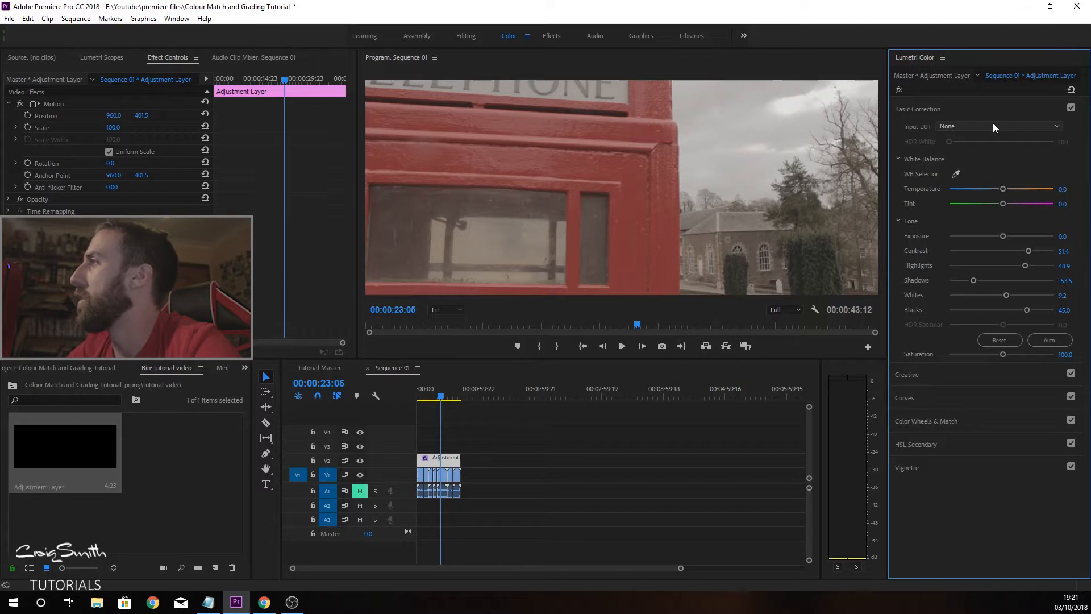
Step: Apply the Kodak 5218 Kodak 2395 (by Adobe) creative look to the adjustment layer and reduce its intensity to 65.9
click(926, 109)
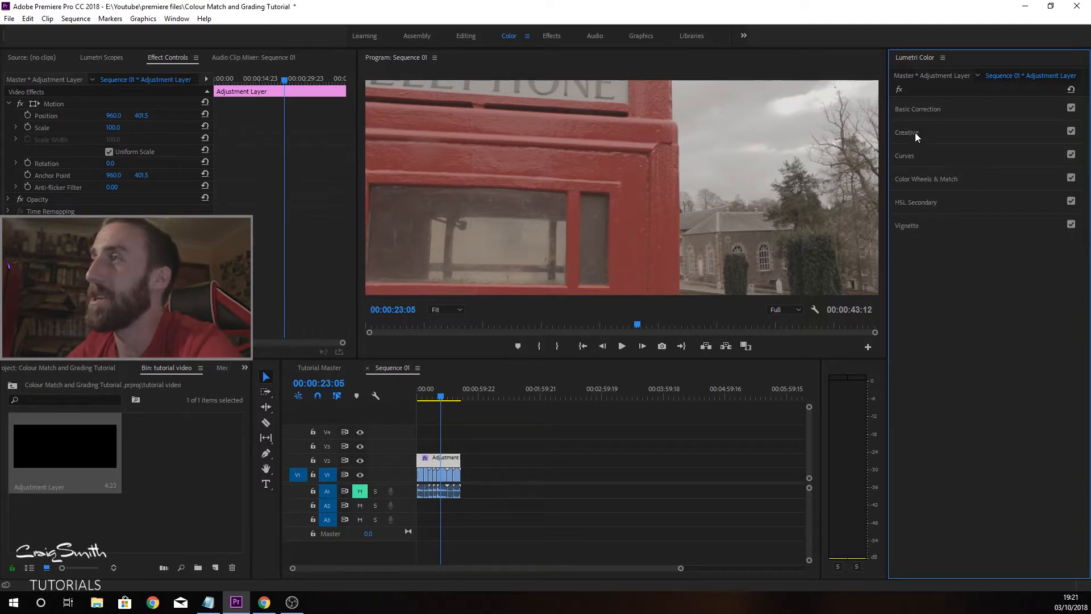
click(914, 132)
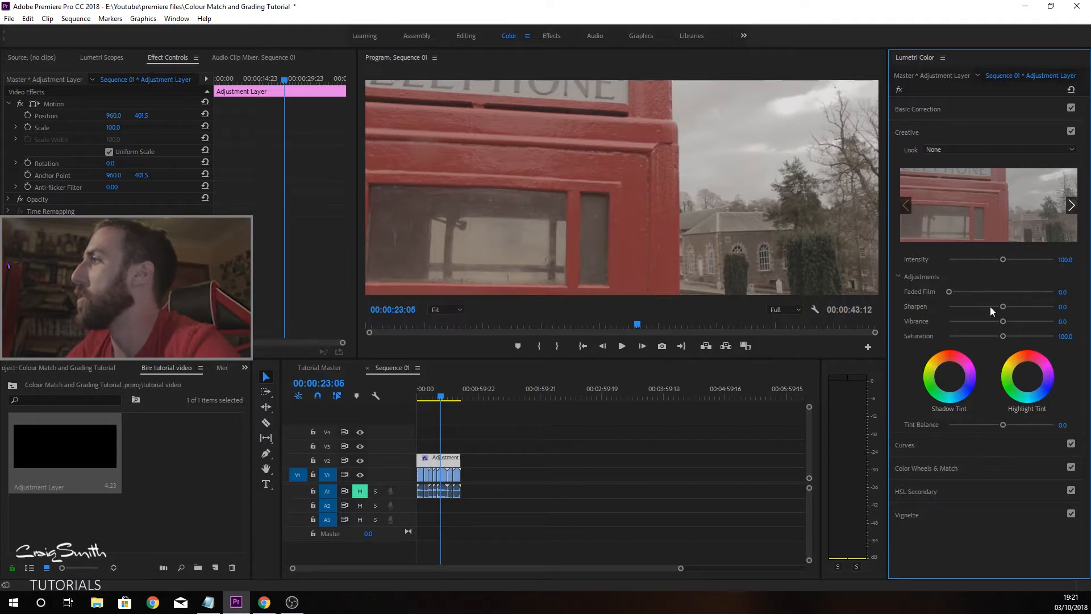
click(986, 148)
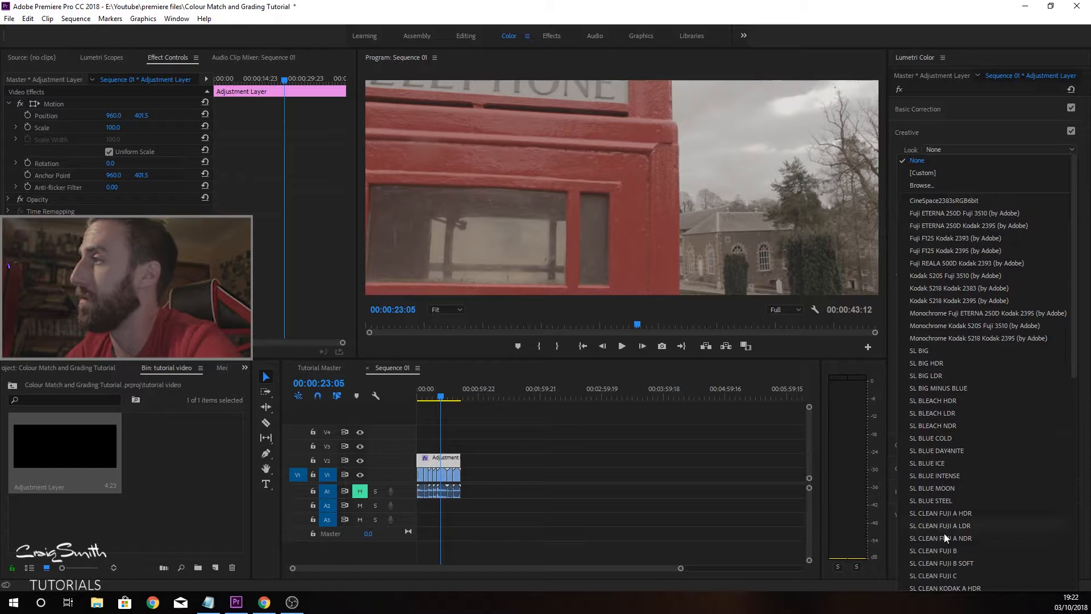
click(963, 297)
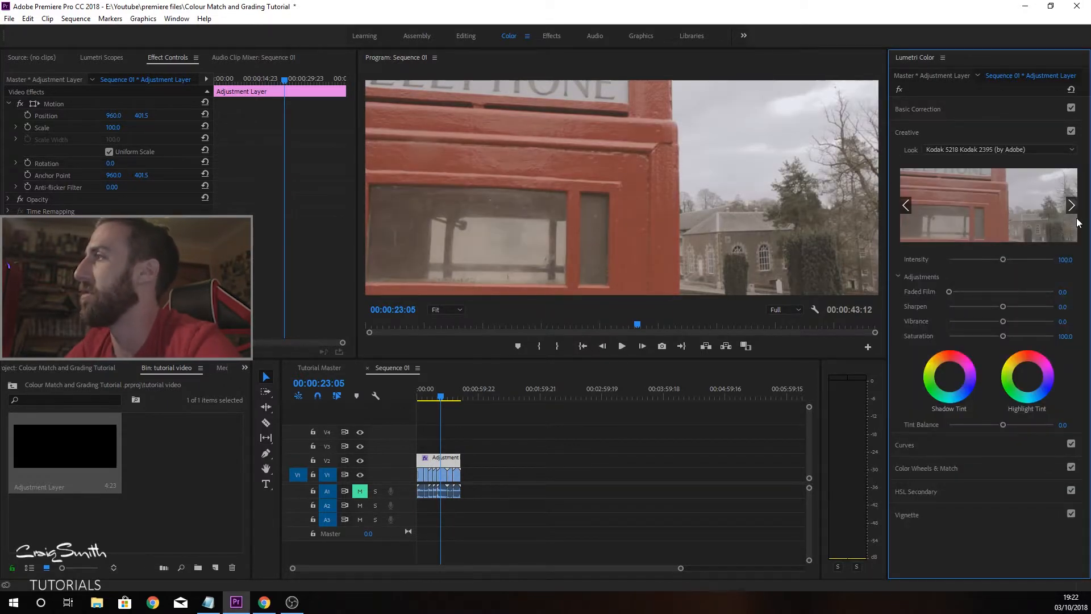
drag(1006, 258, 960, 252)
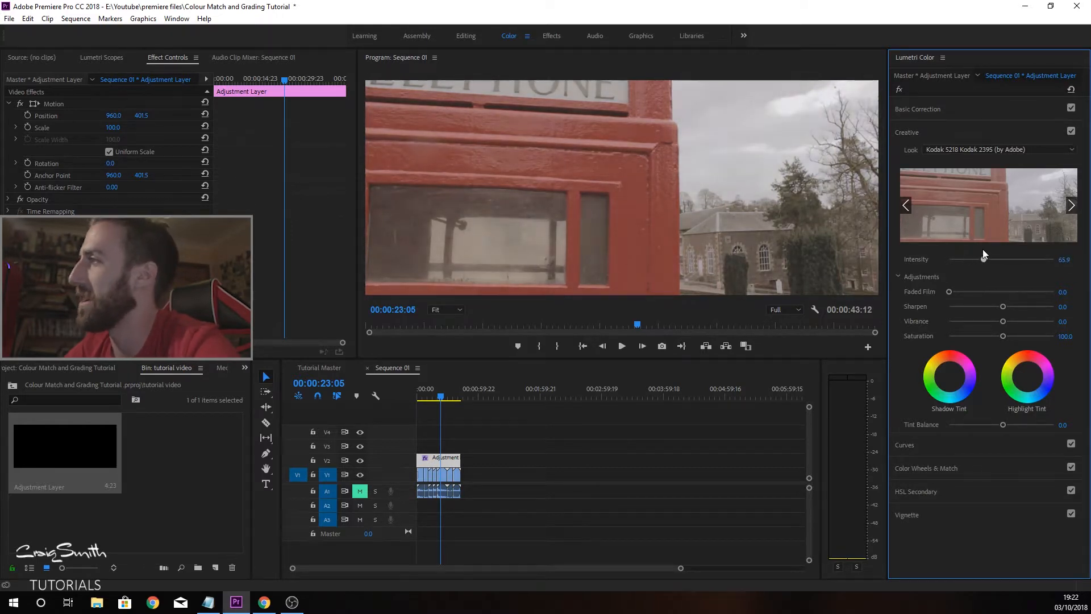
Step: Set the adjustment layer's faded film to 5.4, try sharpening at 62.2 and below zero, and return sharpen to 0
drag(944, 291, 953, 290)
drag(1014, 307, 1031, 307)
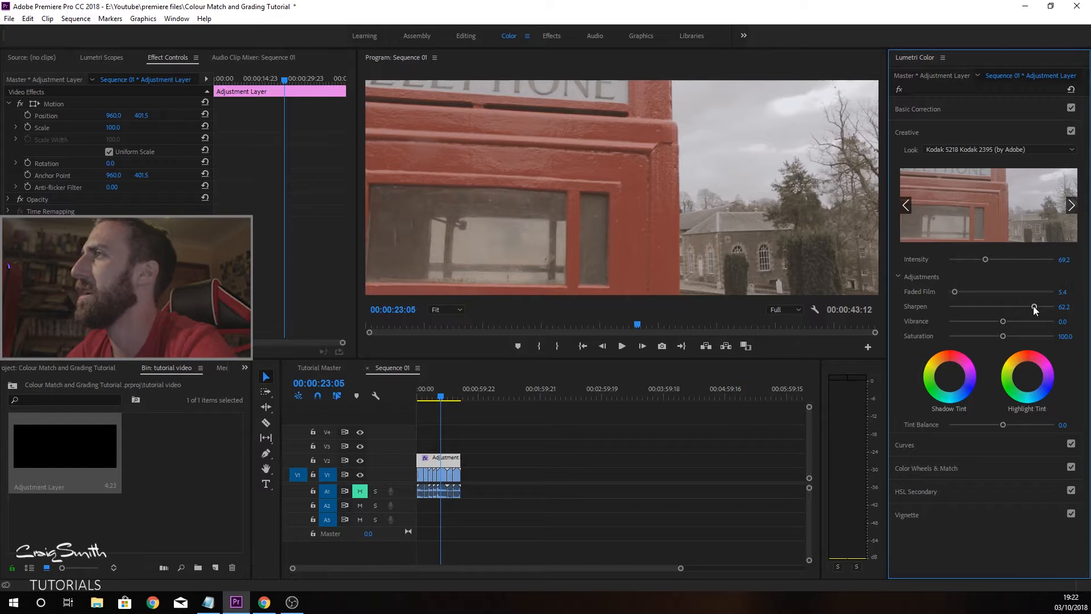
drag(1033, 306, 996, 306)
click(1060, 307)
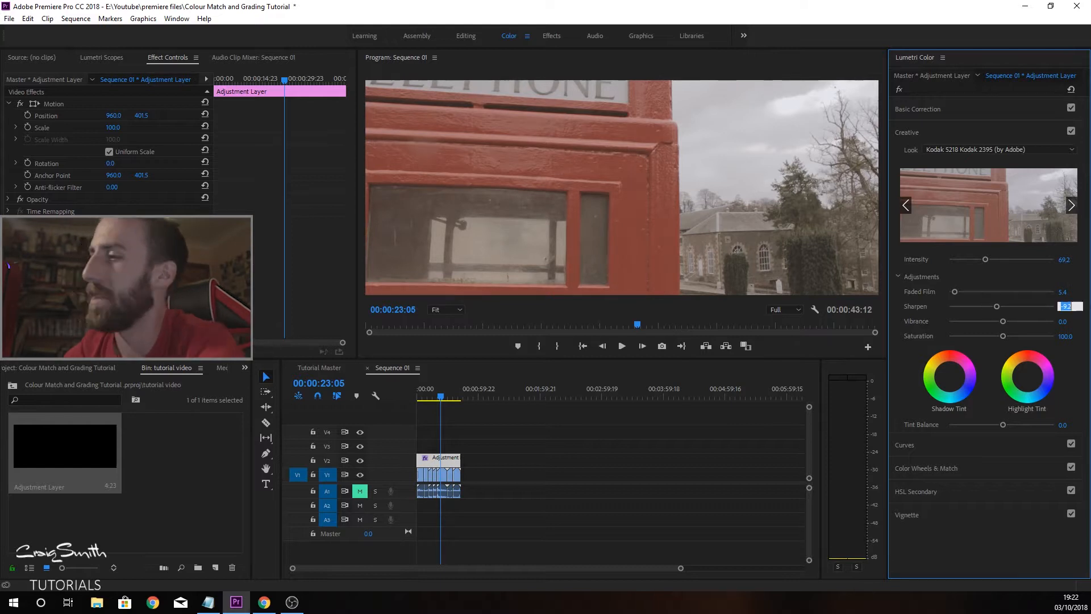
text(0)
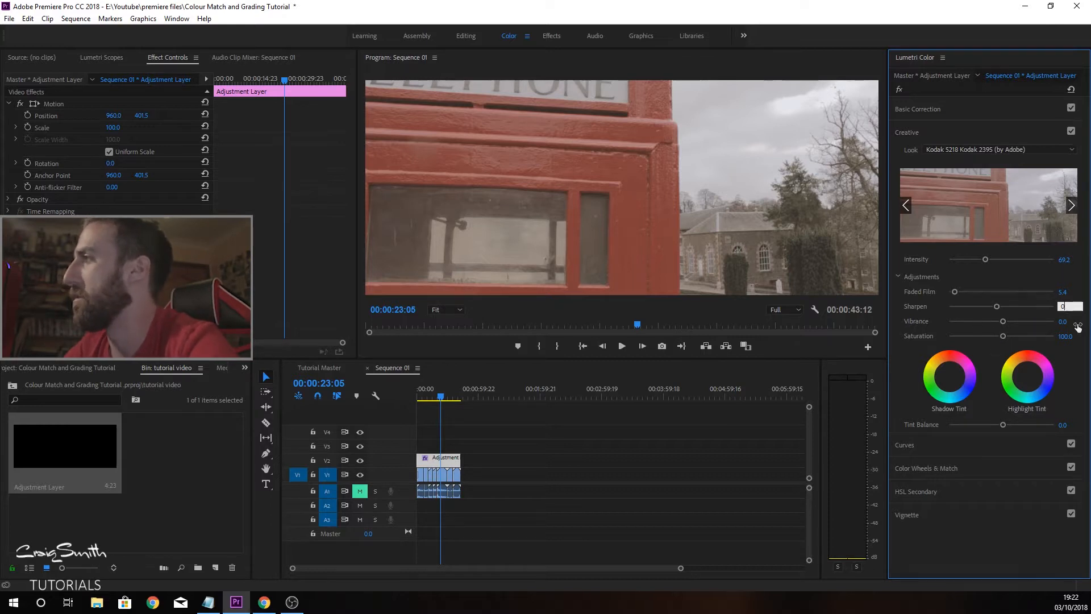
Step: Try the adjustment layer's vibrance at 100, reduce it to 26.5, and set the creative saturation to 115.7
drag(1058, 322, 1068, 322)
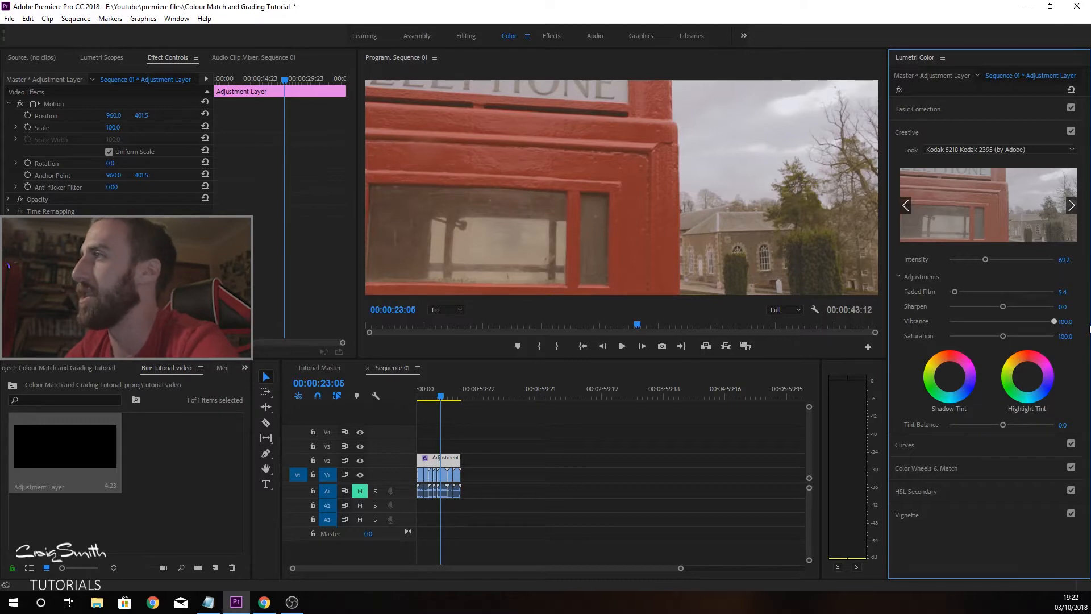
drag(1053, 321, 1040, 322)
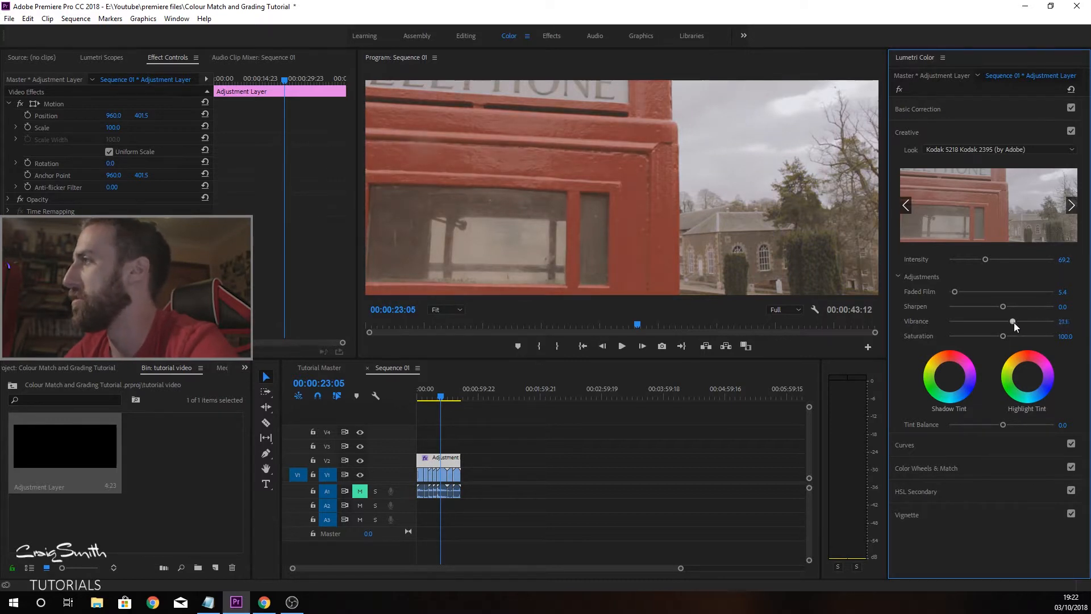
drag(1016, 321, 1013, 322)
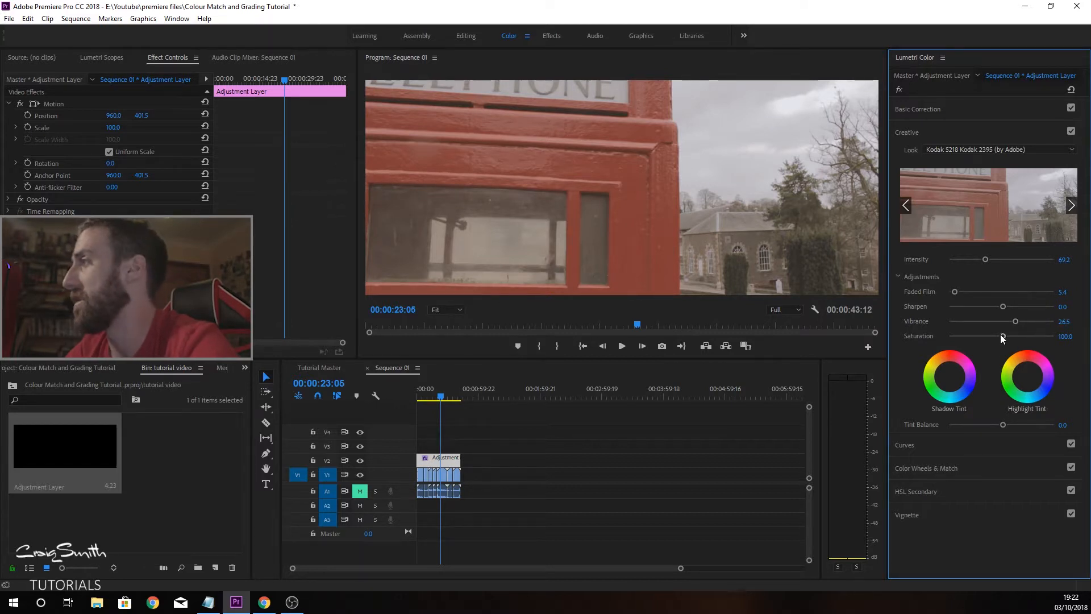
drag(1007, 333, 1015, 333)
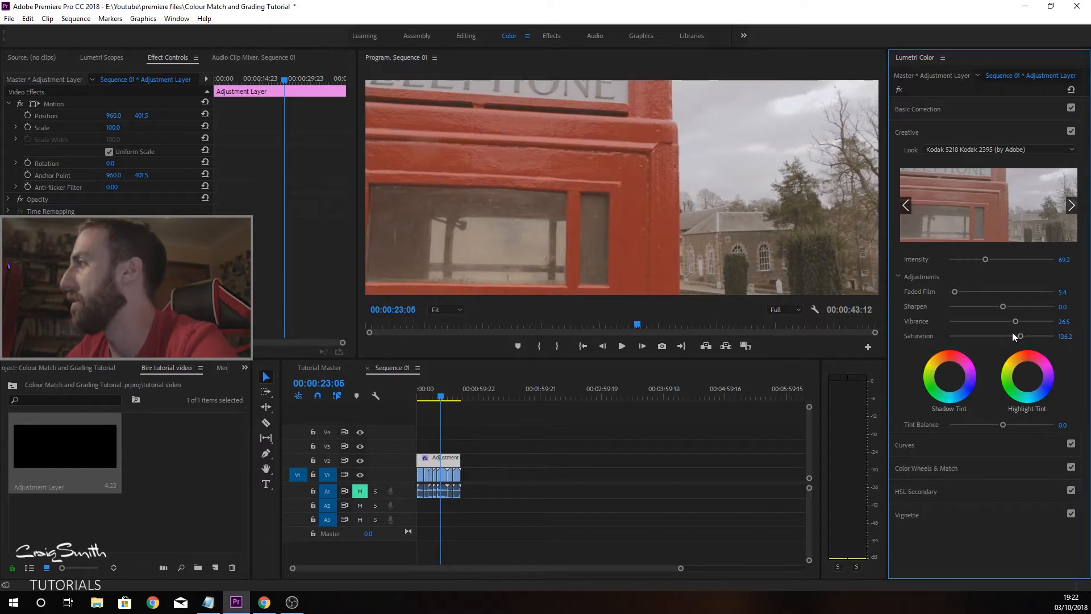
drag(1011, 336, 1009, 336)
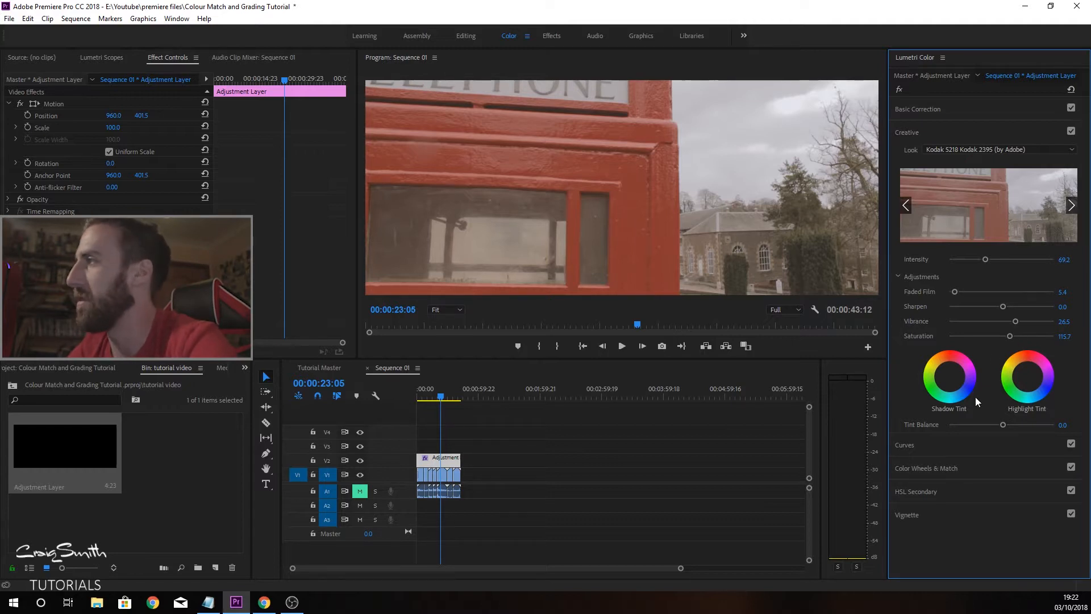
Step: Switch the adjustment layer's creative look to None, try it fully desaturated, and set the saturation to 120
click(1040, 146)
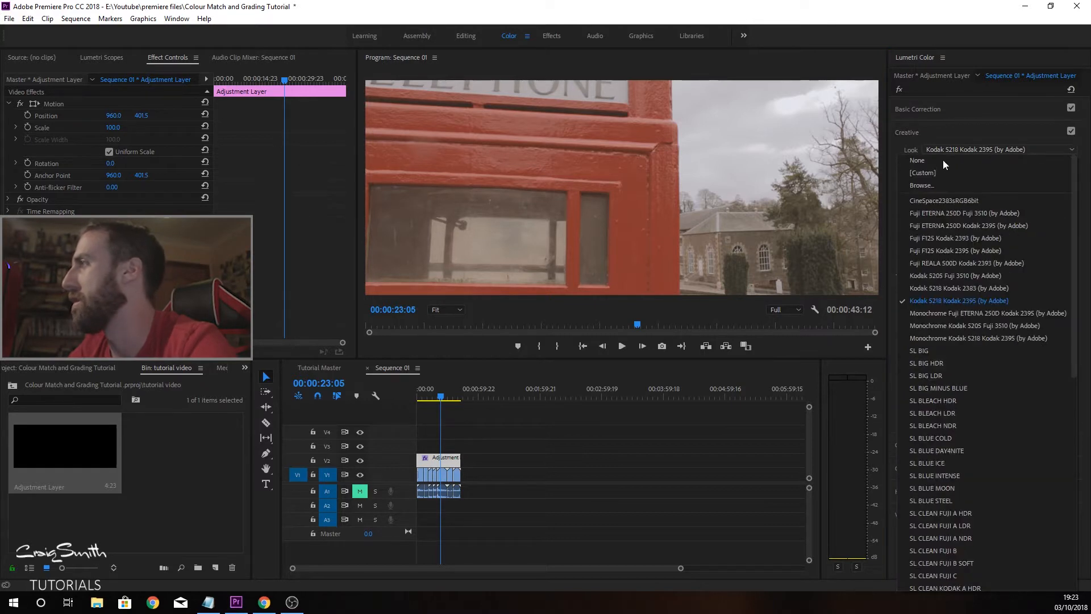
click(938, 159)
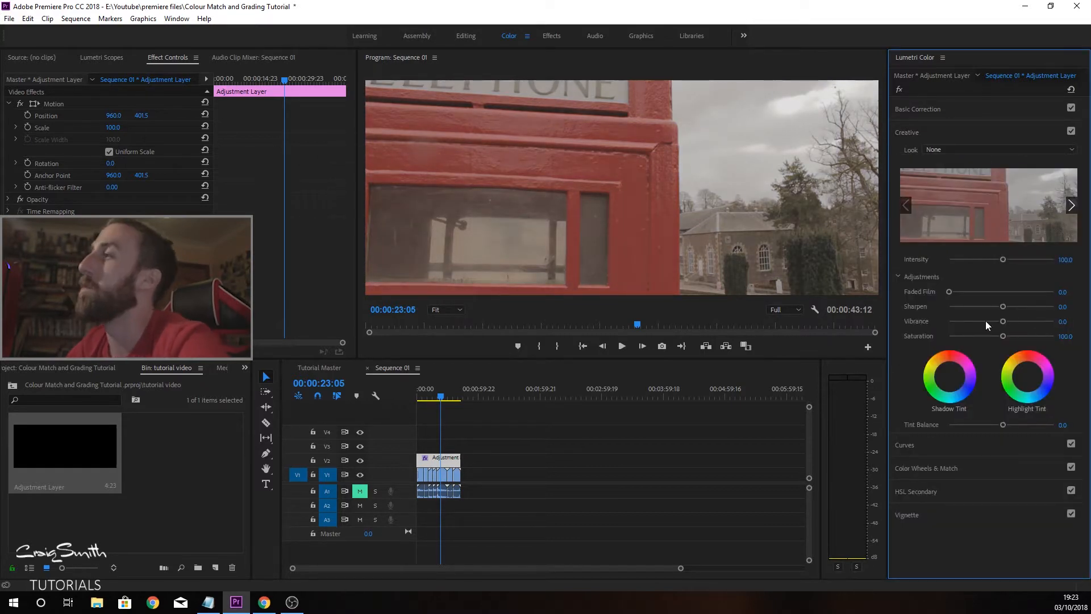
drag(1003, 335, 726, 318)
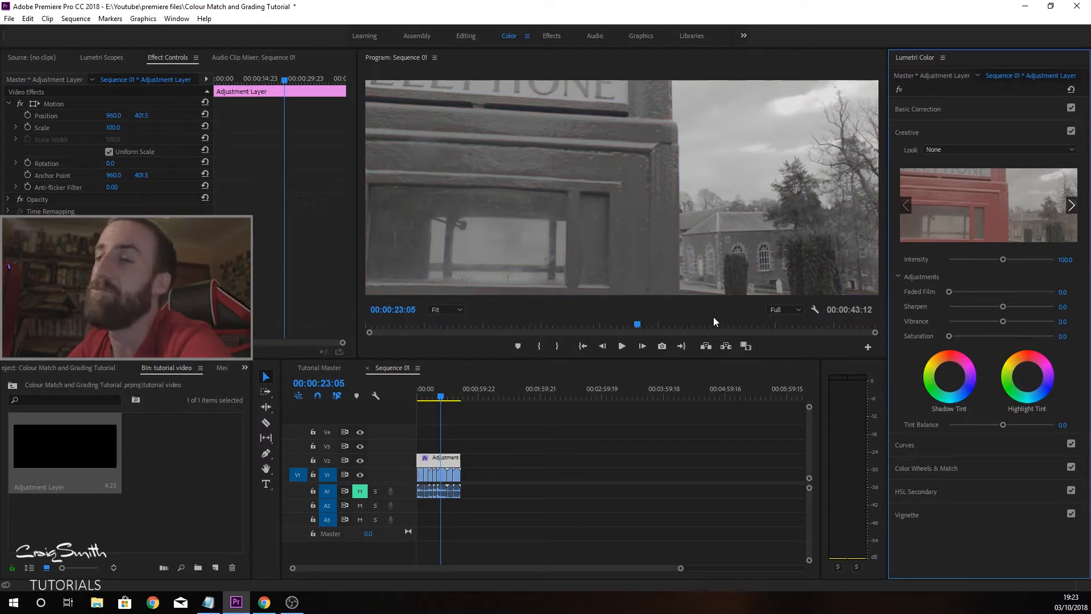
drag(948, 336, 1002, 335)
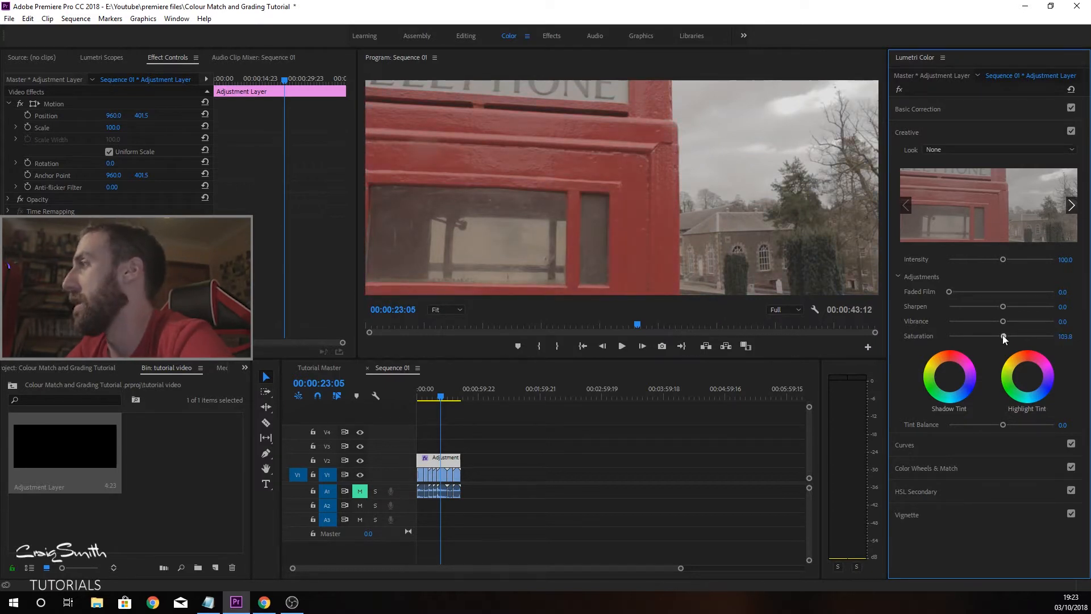
click(1065, 335)
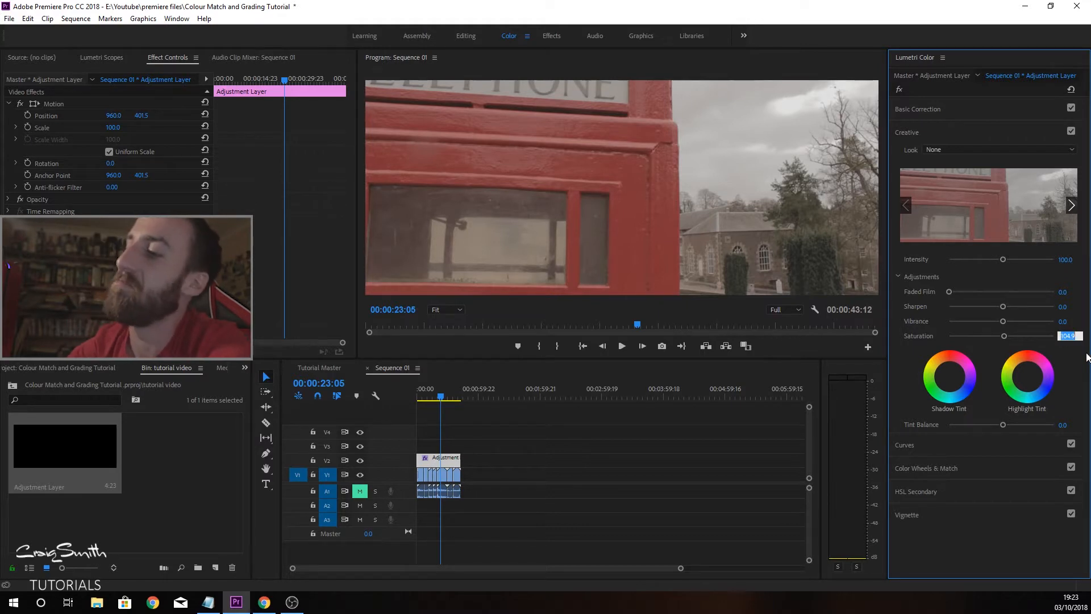
text(120)
key(Return)
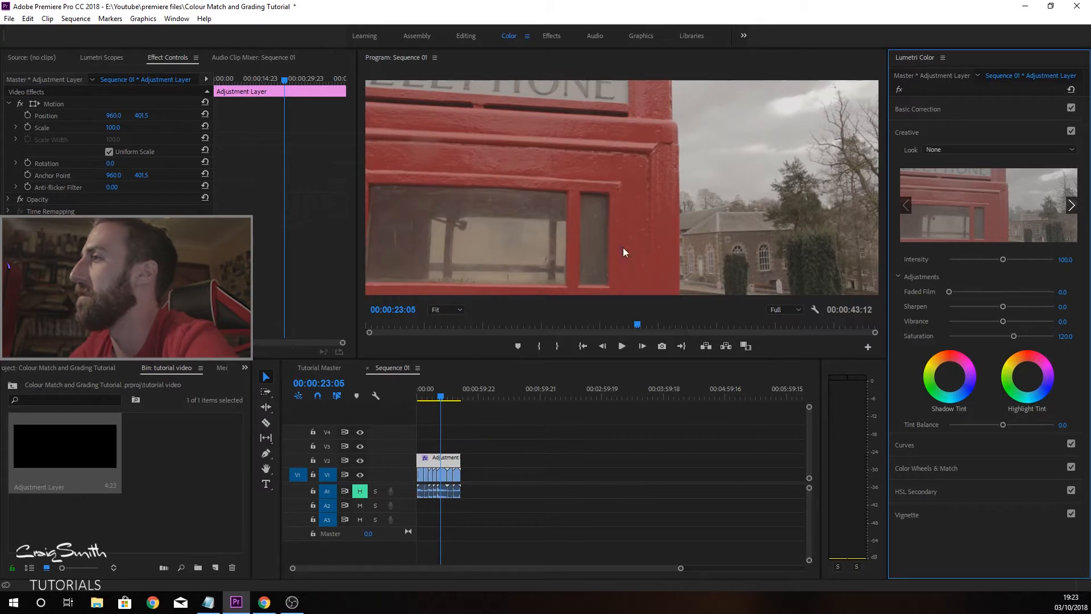
Step: Preview other frames, tint the adjustment layer's shadows slightly toward blue and its highlights toward orange
click(427, 398)
drag(428, 397, 442, 399)
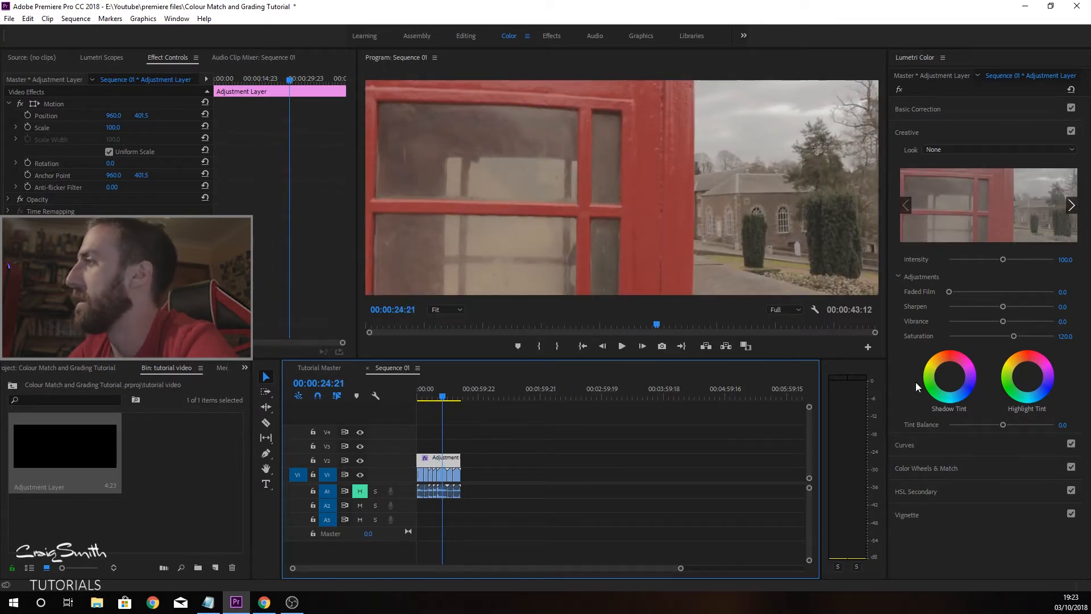
click(952, 380)
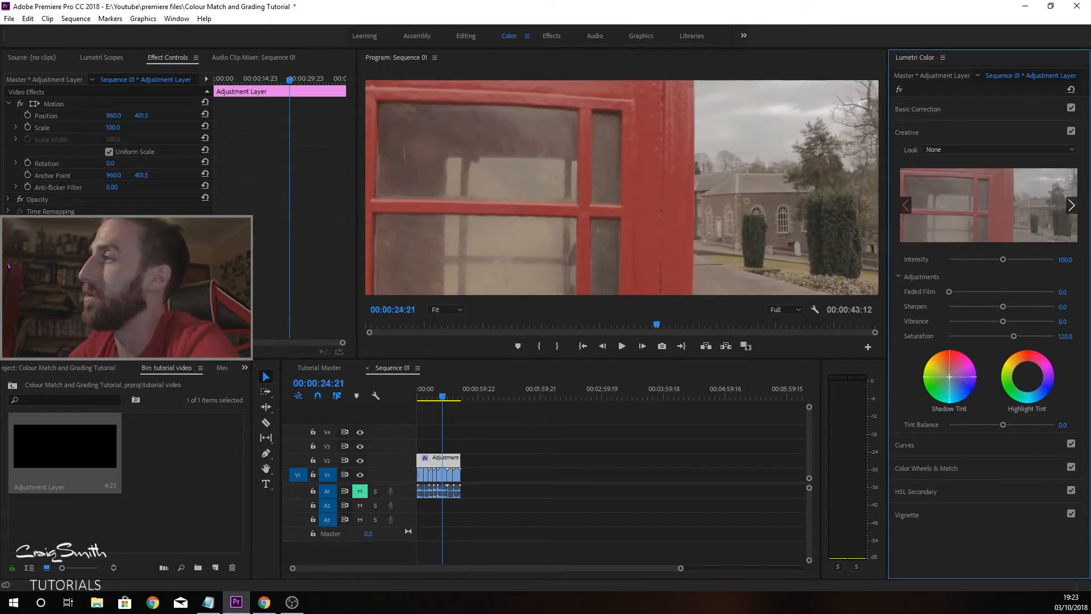
drag(950, 381, 952, 382)
drag(1027, 376, 1025, 369)
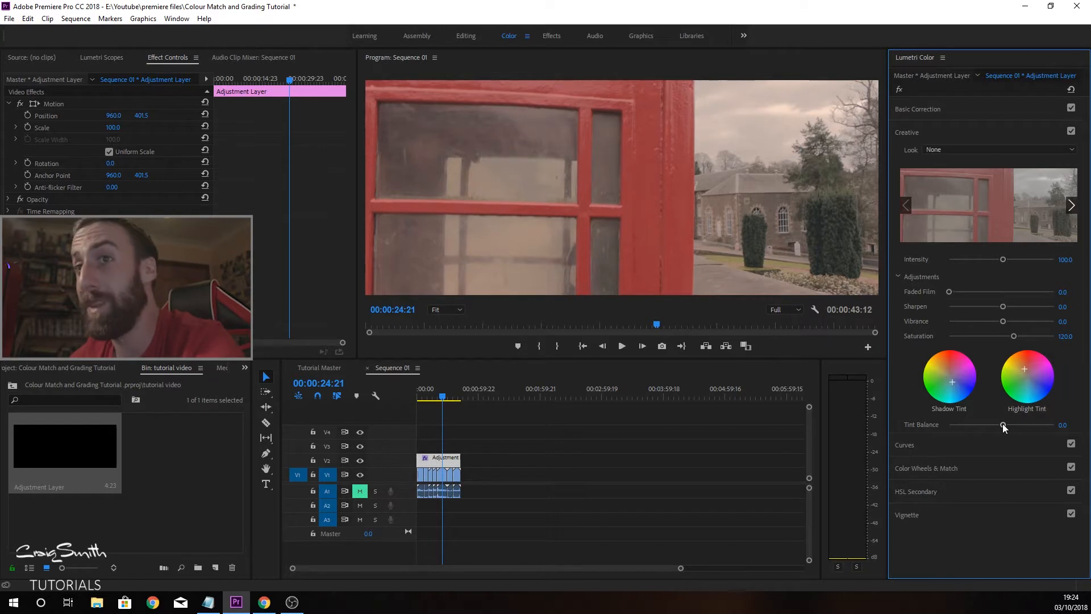
Step: Compare both extremes of the adjustment layer's tint balance and set it to 30
drag(1003, 428, 1053, 426)
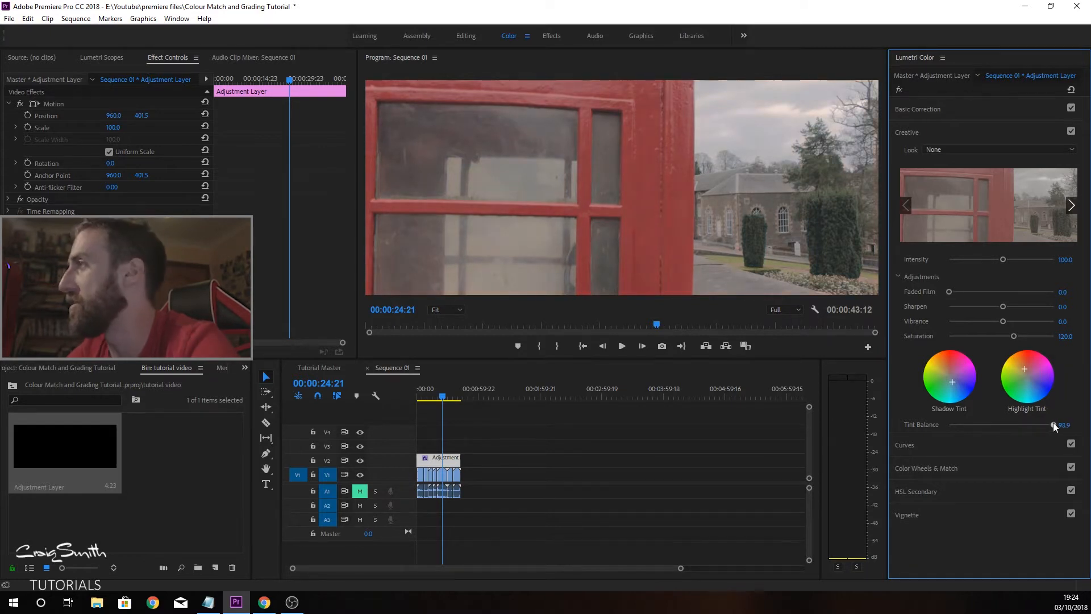
drag(968, 416, 921, 413)
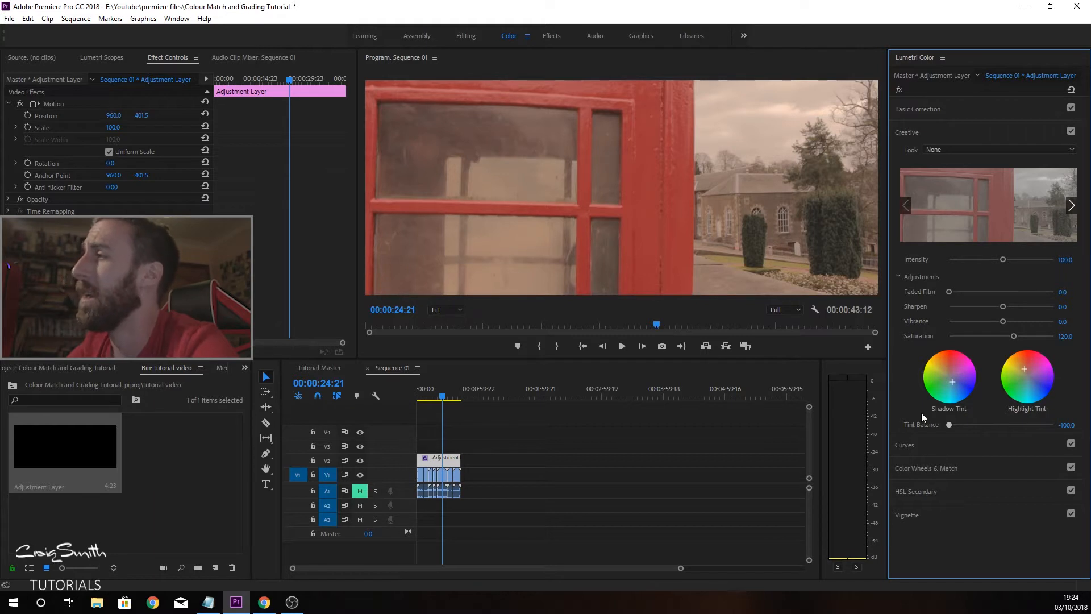
drag(922, 413, 981, 418)
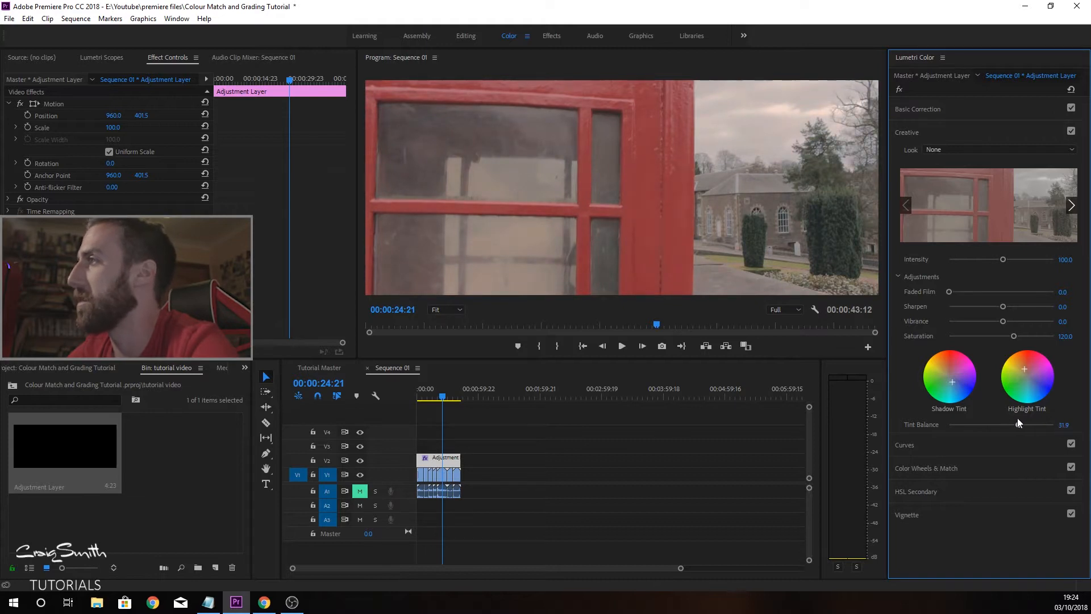
drag(1016, 418, 1016, 419)
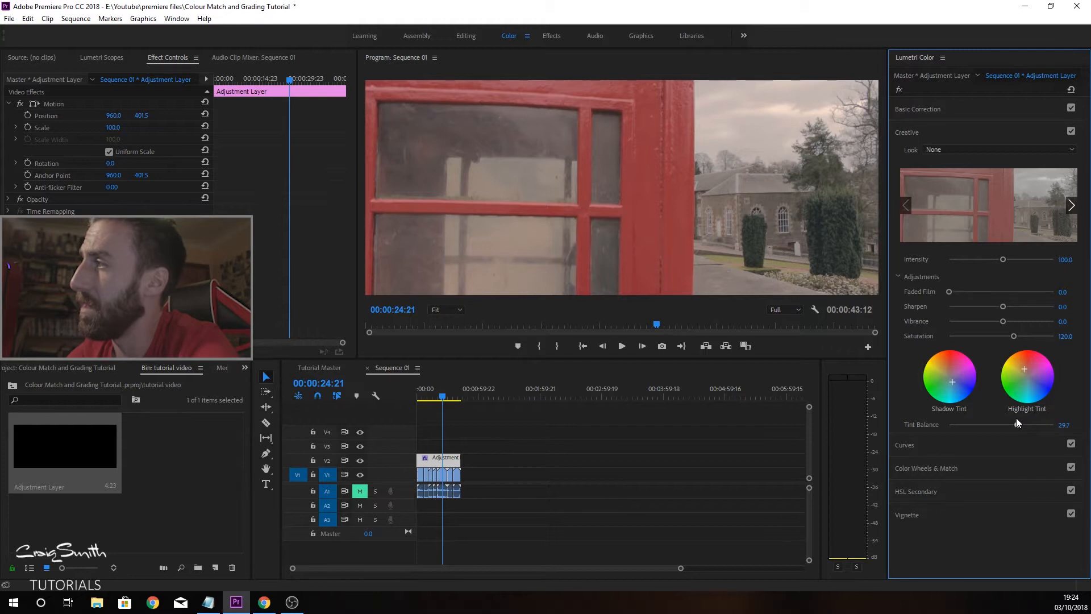
click(1063, 425)
text(30)
key(Return)
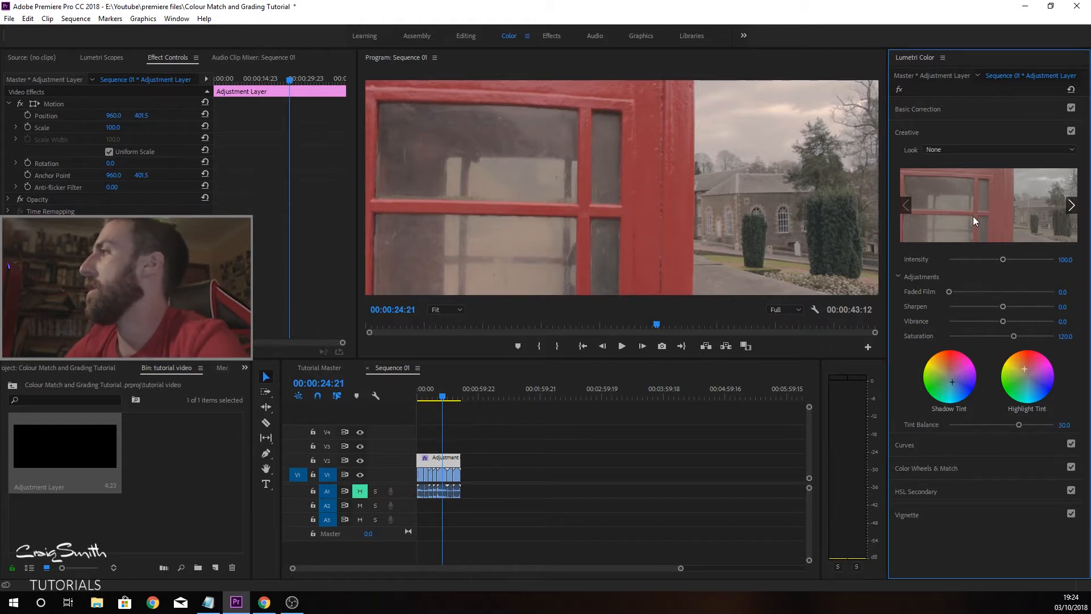
Step: Shape the hue saturation curve to boost the reds and oranges, slightly reduce the blues and raise the greens
click(928, 129)
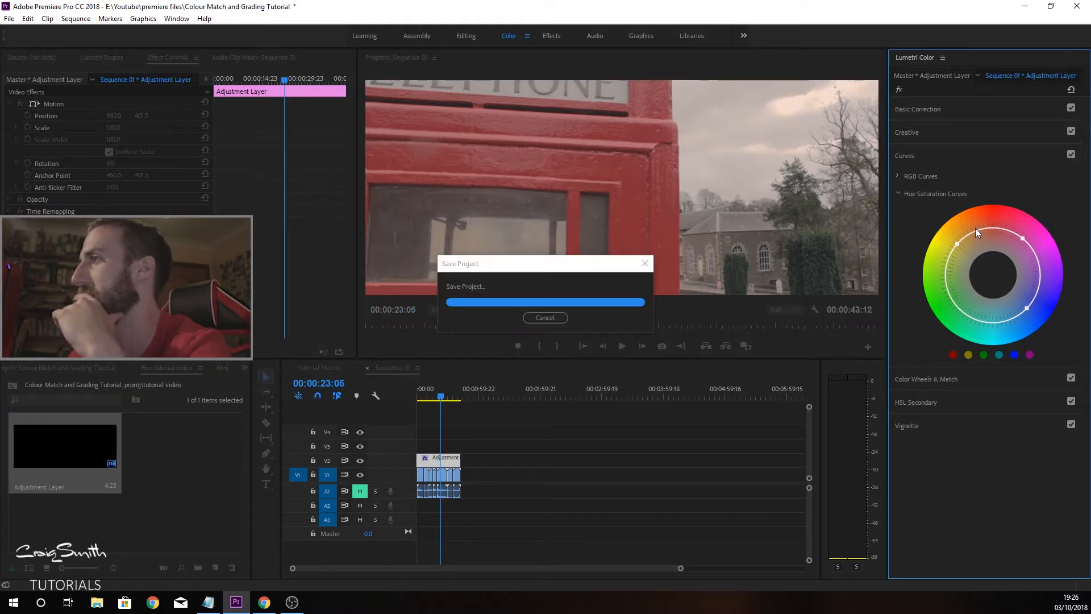
drag(979, 233, 970, 217)
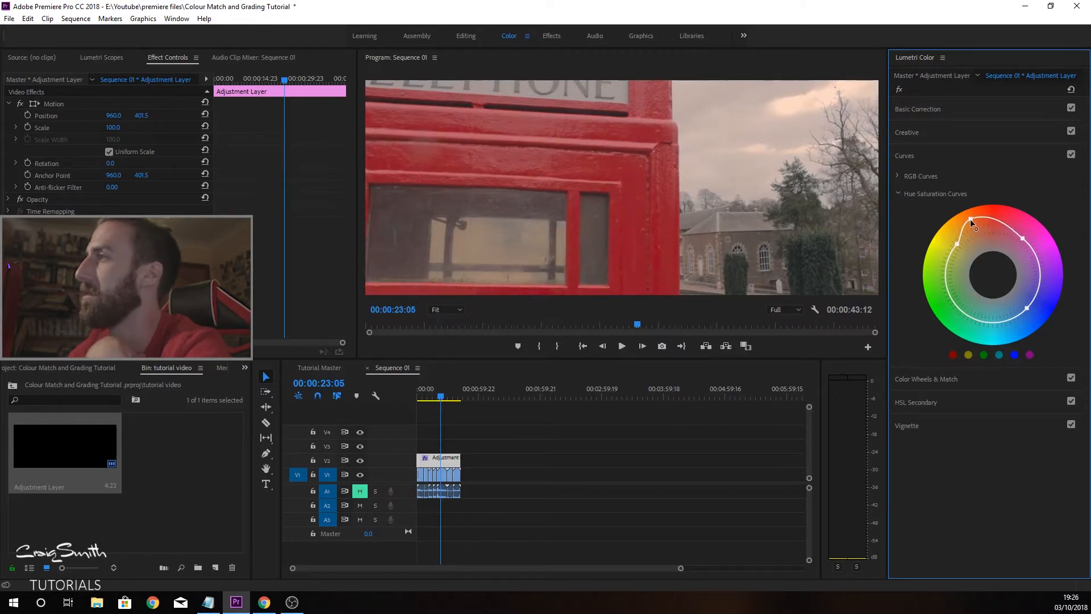
click(963, 232)
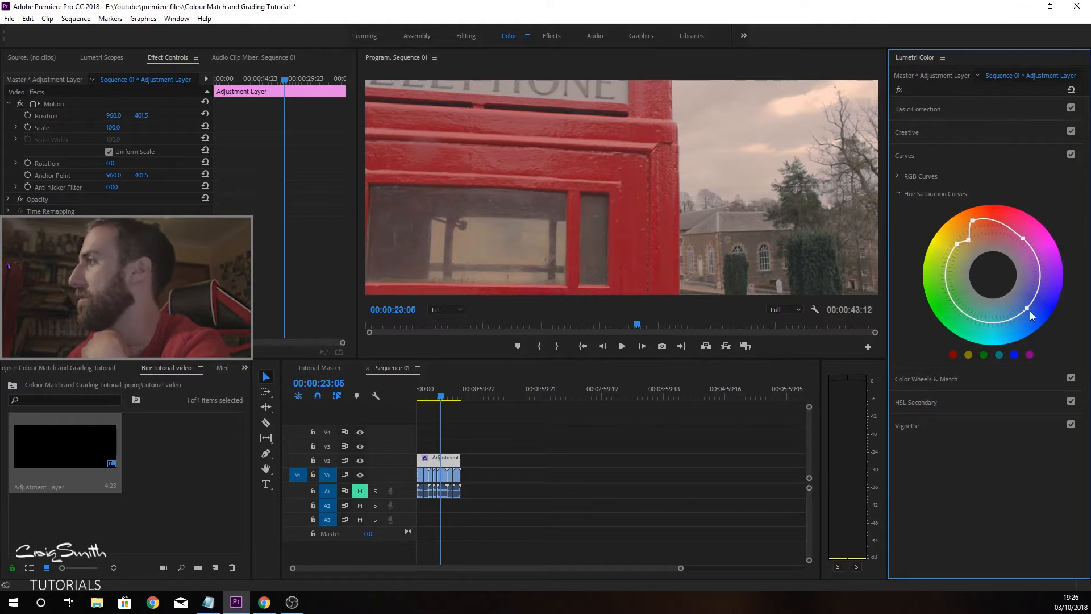
mouse_move(1026, 309)
mouse_down()
mouse_move(1001, 298)
mouse_move(1012, 283)
mouse_move(1046, 339)
mouse_move(1008, 298)
mouse_move(1020, 310)
mouse_up()
drag(951, 296, 929, 285)
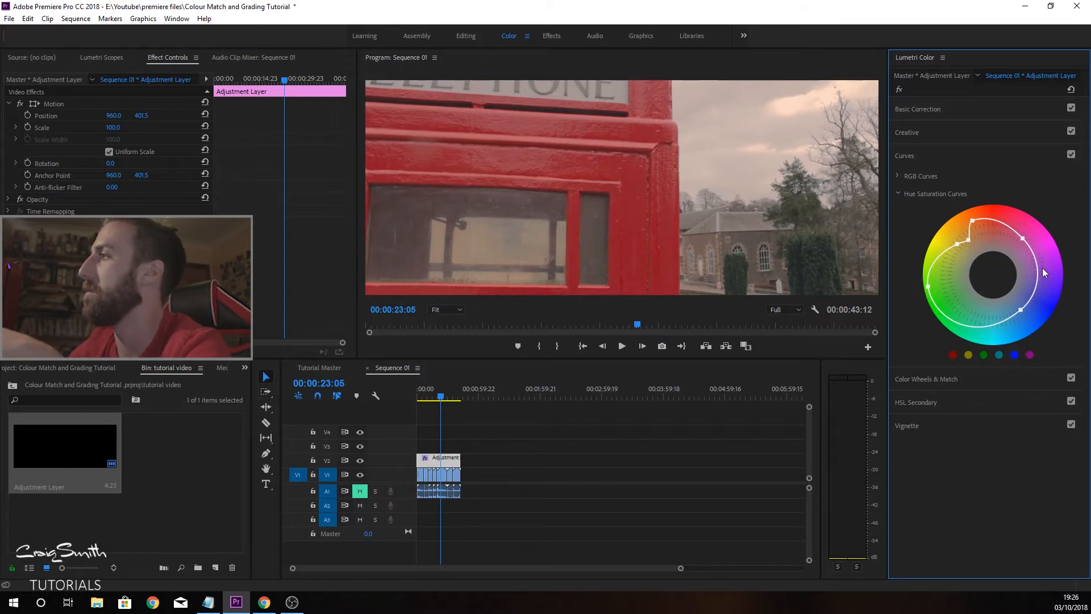
Step: Balance the color wheels with darker shadows, slightly lifted warm highlights, and midtones nudged toward magenta at near-neutral brightness
click(923, 378)
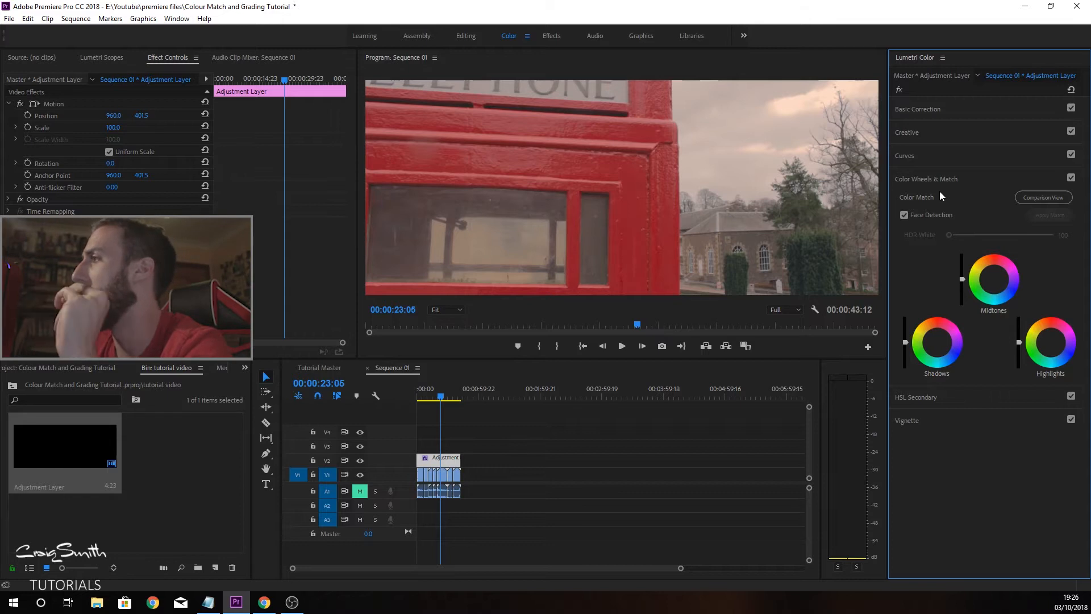
drag(930, 344, 937, 342)
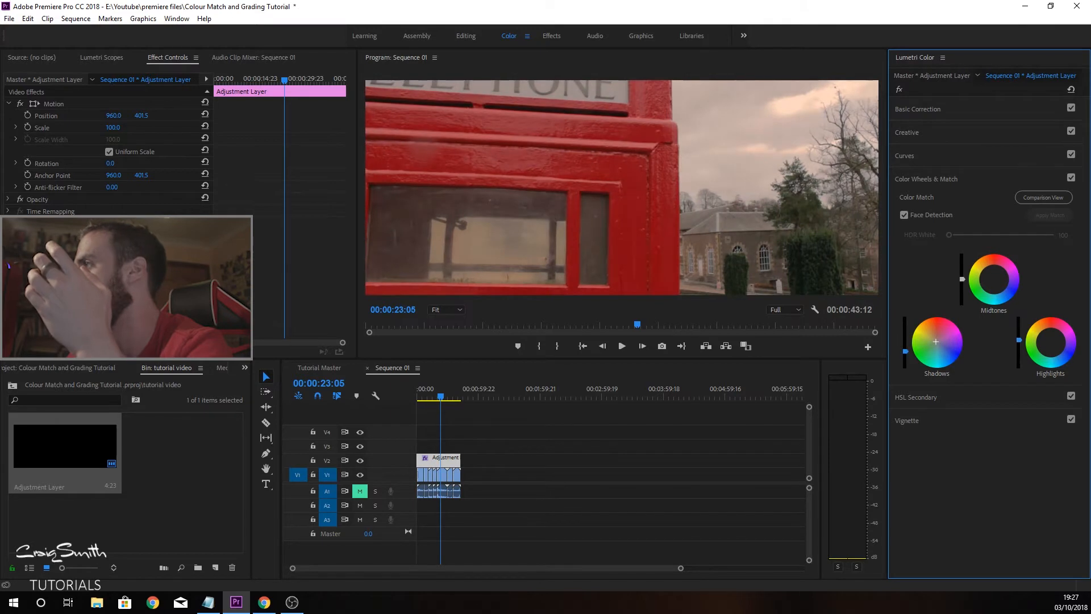
drag(1019, 341, 1019, 333)
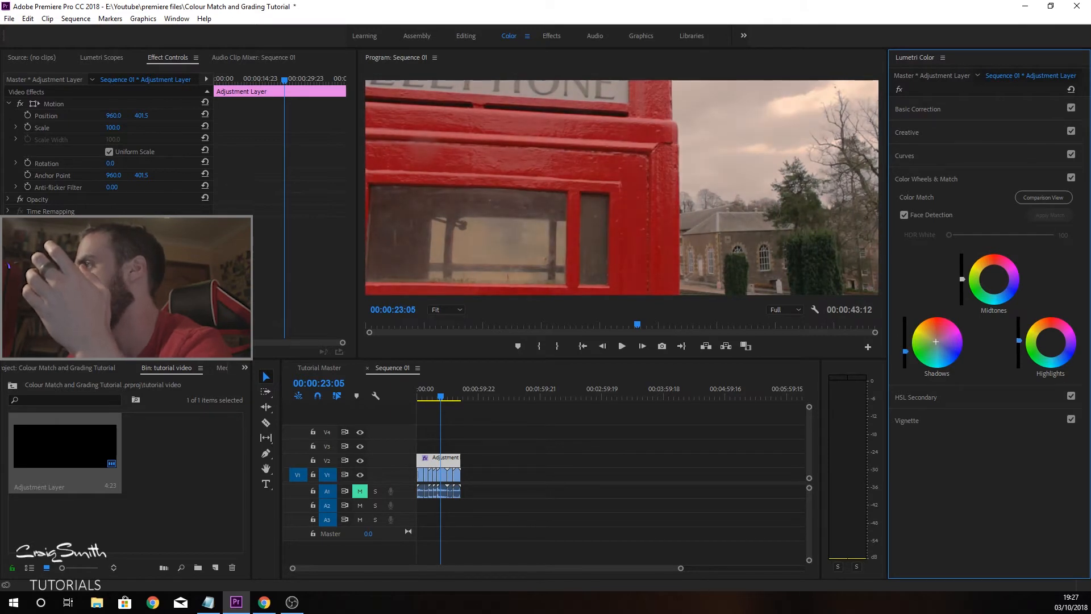
drag(1038, 358, 1046, 341)
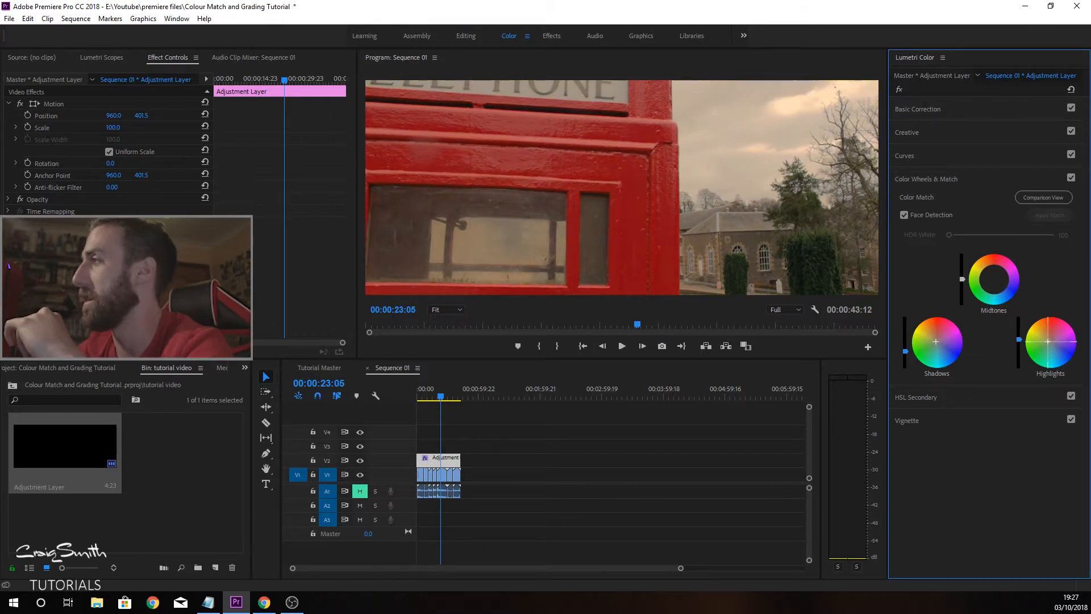
drag(1049, 339, 1049, 340)
mouse_move(995, 284)
mouse_down()
mouse_move(984, 283)
mouse_move(996, 279)
mouse_up()
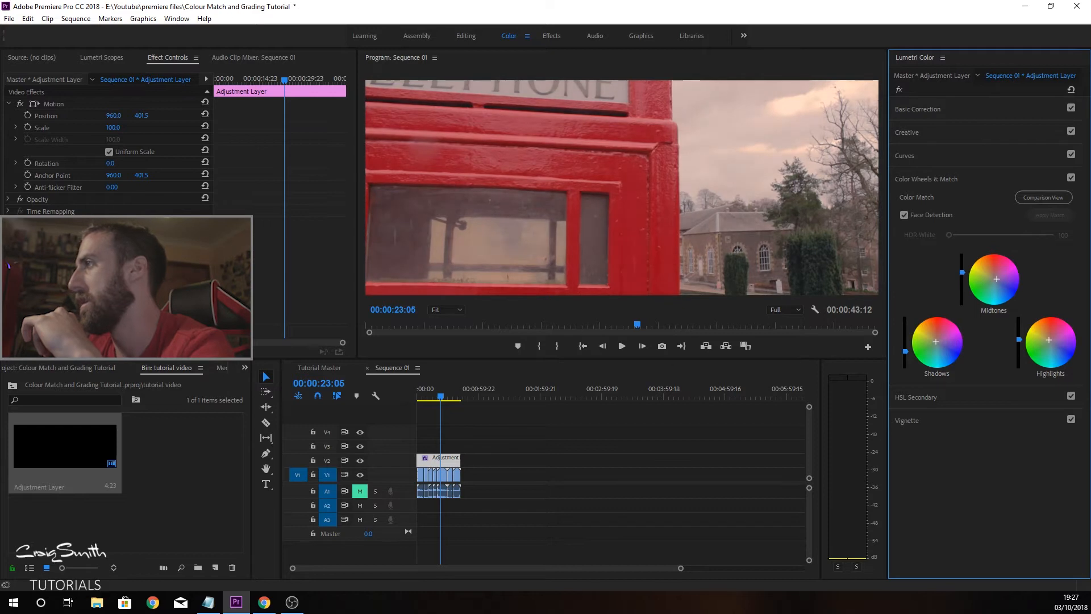
drag(962, 272, 962, 280)
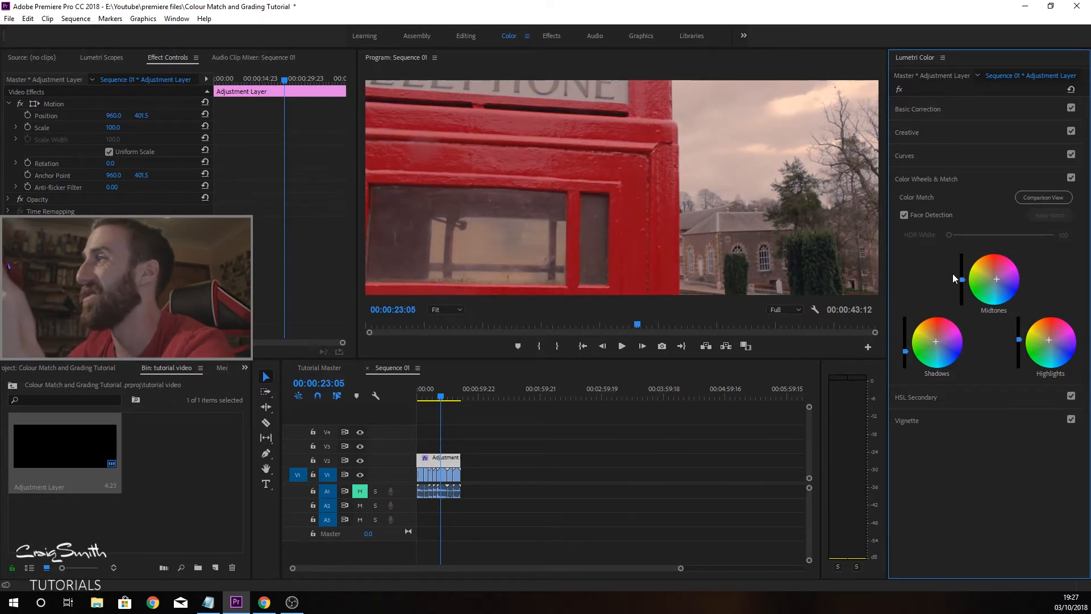
click(947, 393)
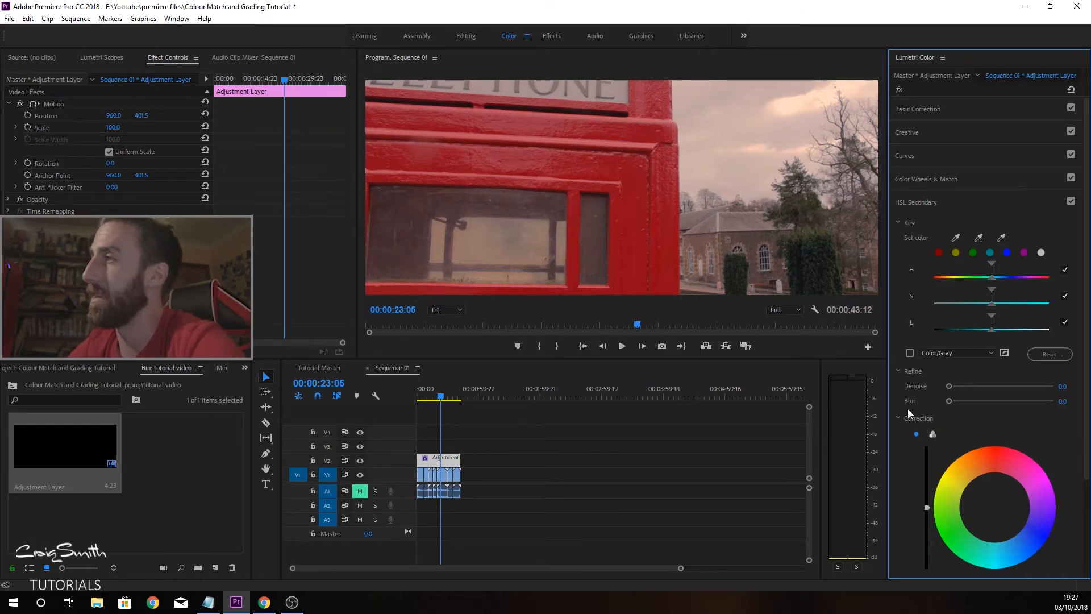
click(926, 200)
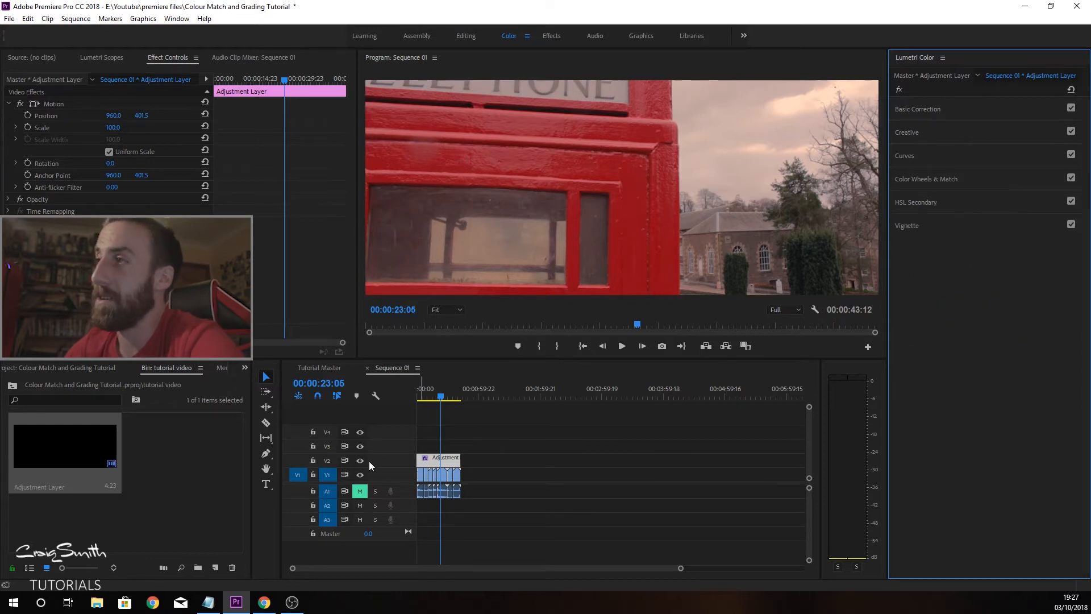
Step: Duplicate the adjustment layer from V2 onto V3 at the same position in Sequence 01
drag(433, 460, 432, 447)
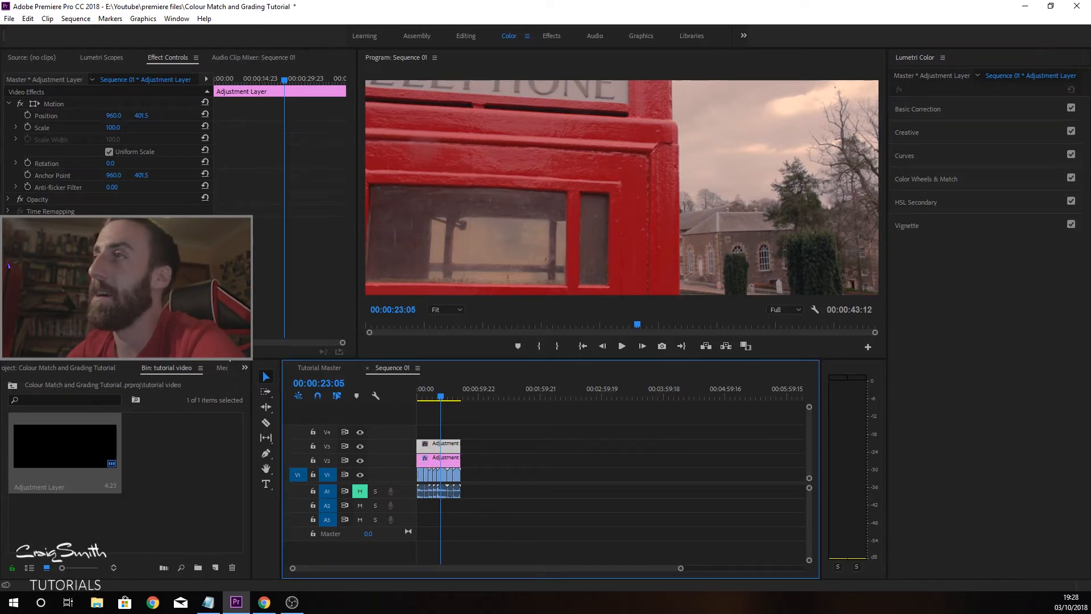
click(245, 368)
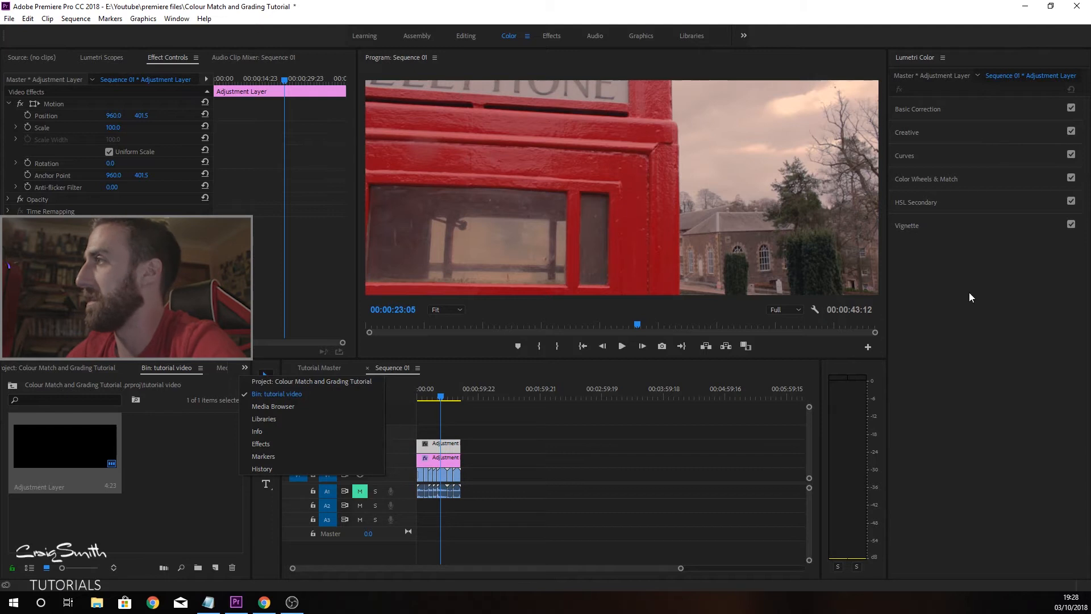
click(937, 179)
click(926, 149)
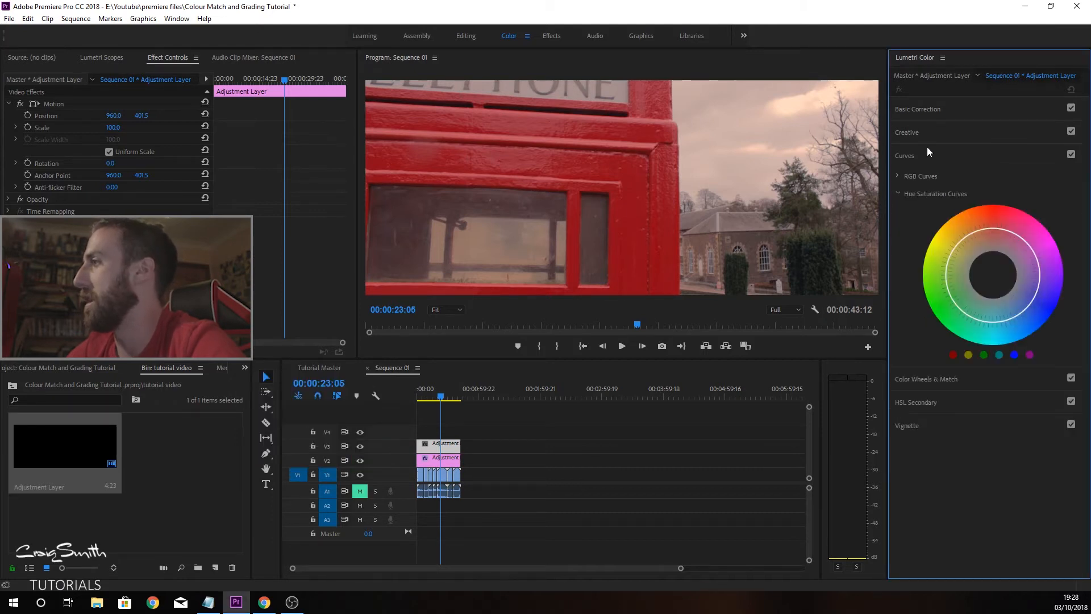
click(927, 149)
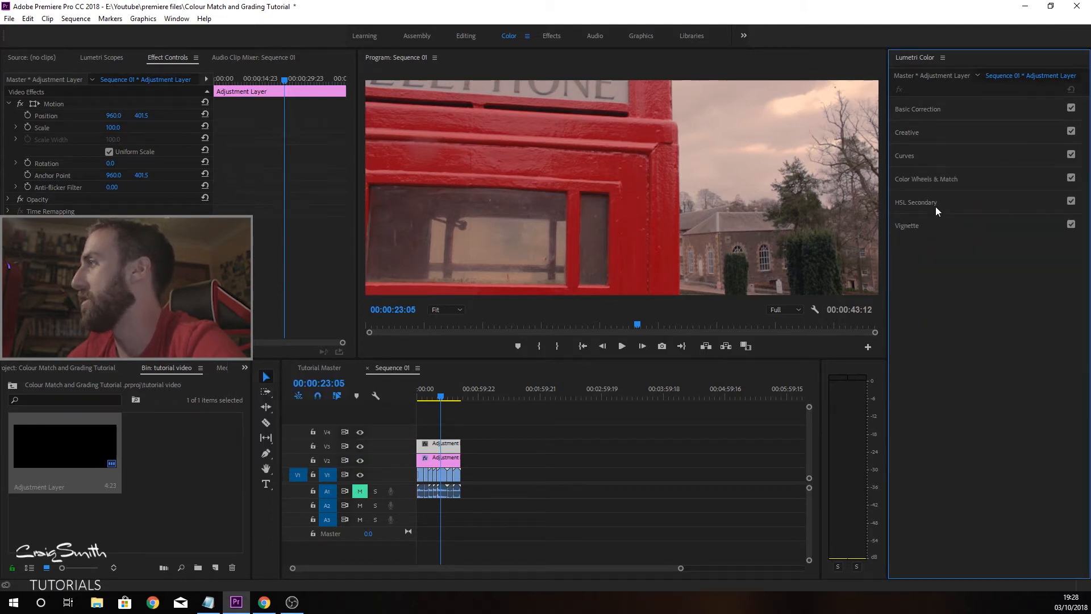
click(935, 206)
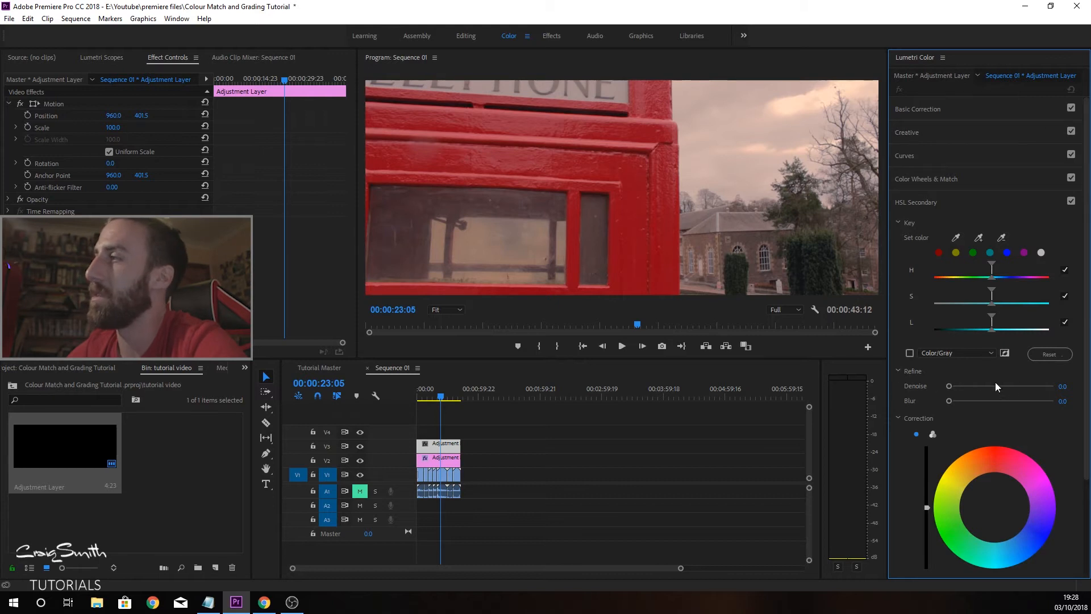
click(926, 178)
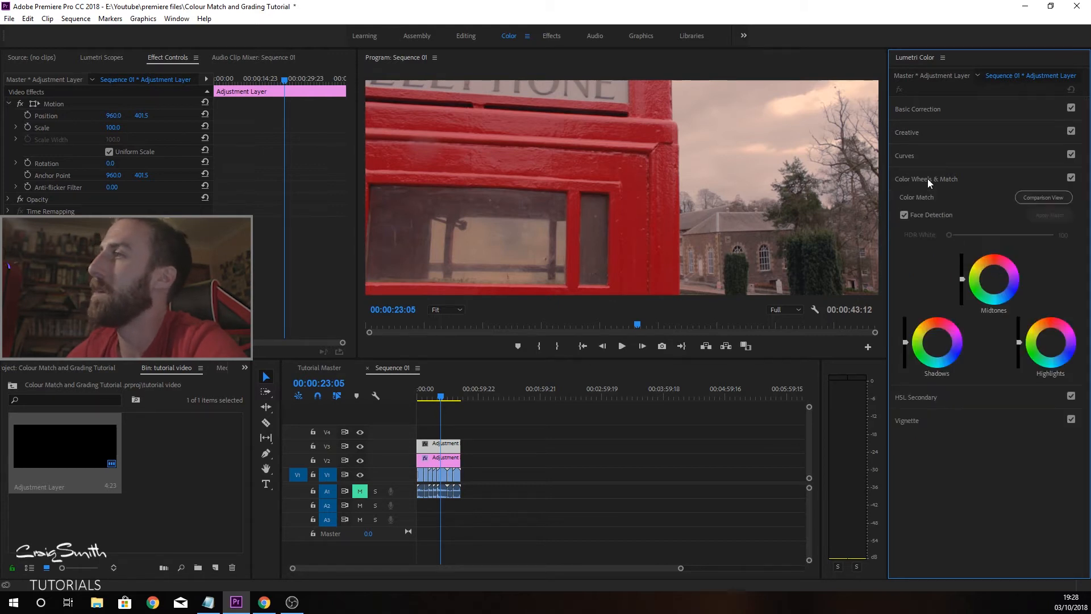
click(901, 175)
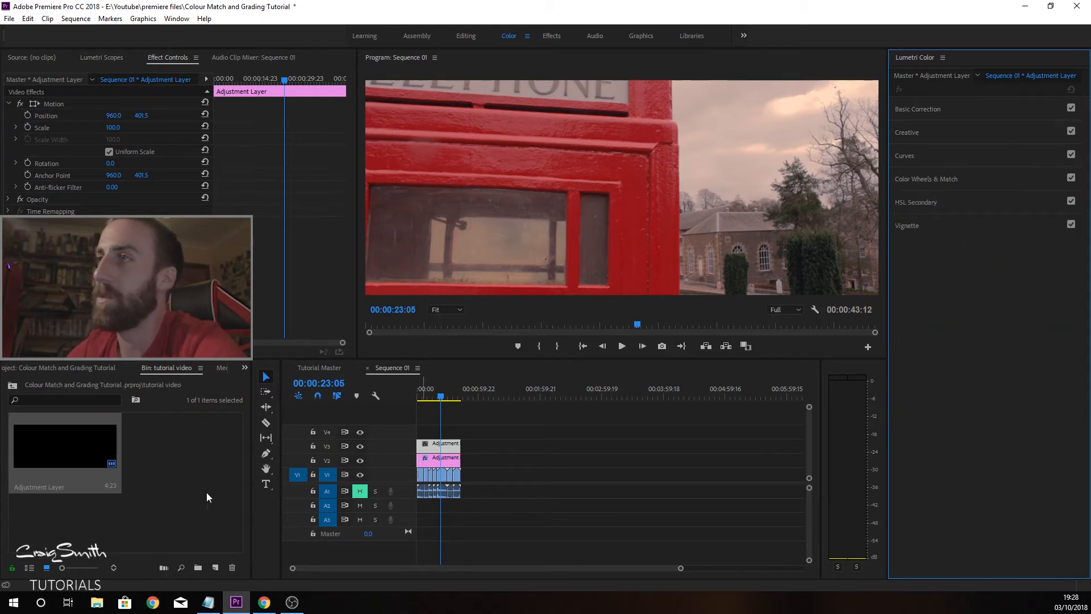
Step: Search the effects for "red gian" and try to apply Red Giant's Denoiser II to the adjustment layer
click(245, 368)
click(268, 442)
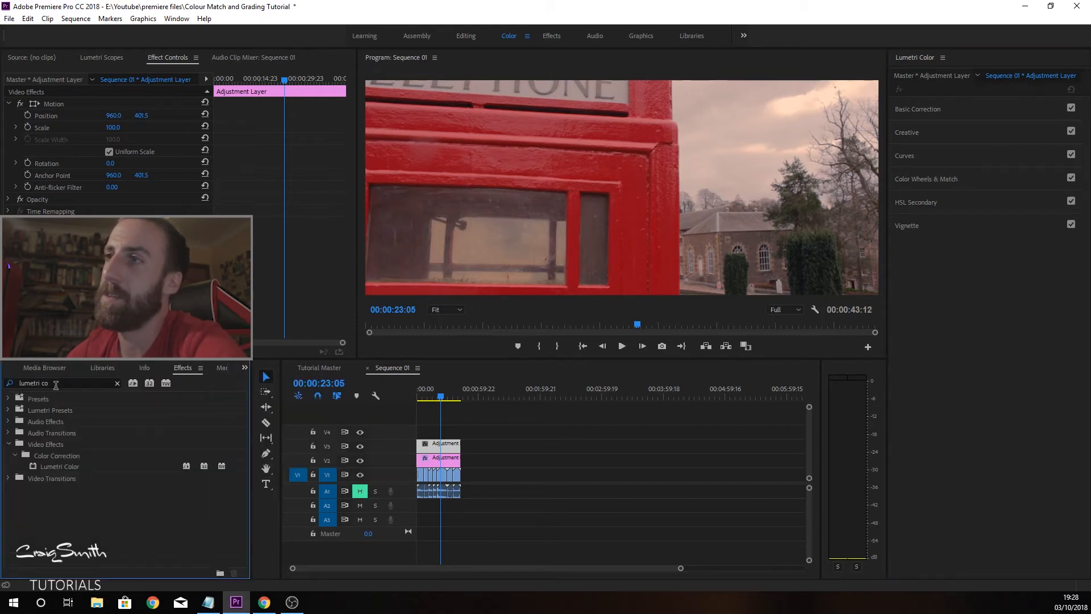
click(117, 383)
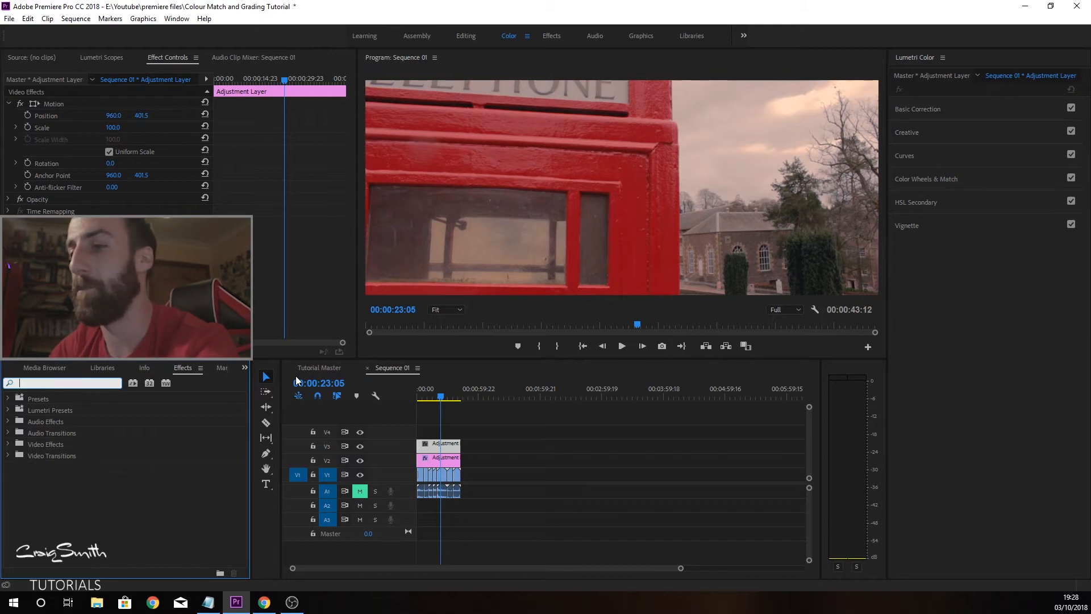
text(red )
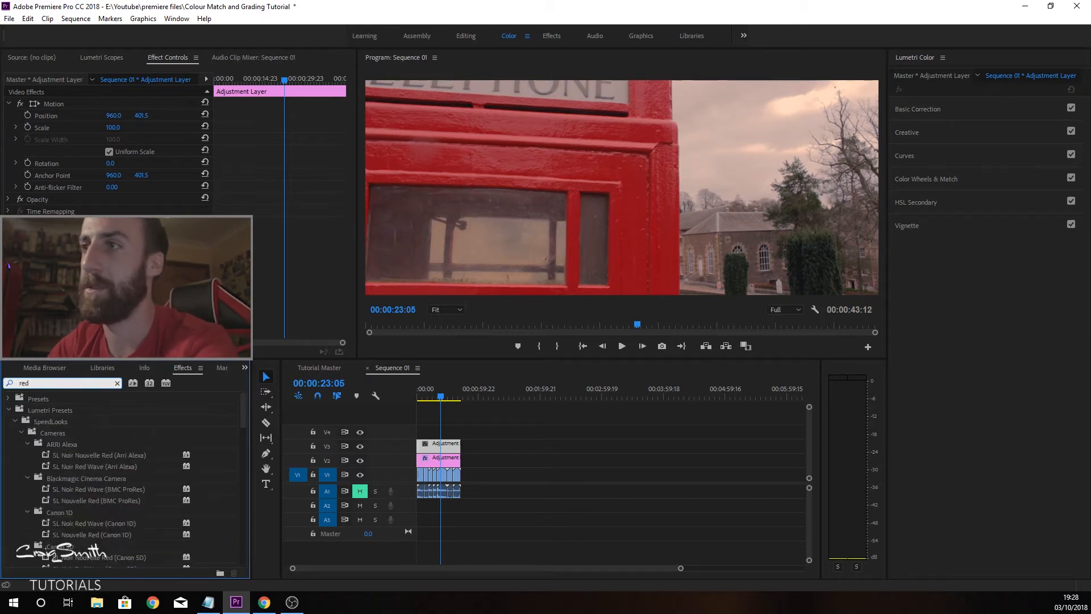
text( gian)
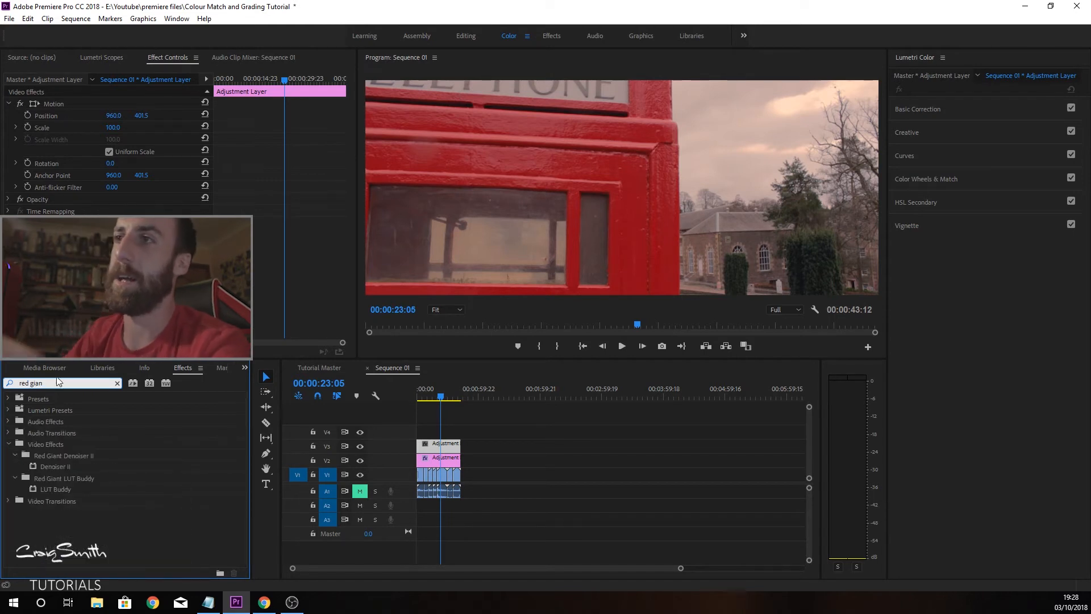
click(64, 466)
drag(71, 469, 446, 458)
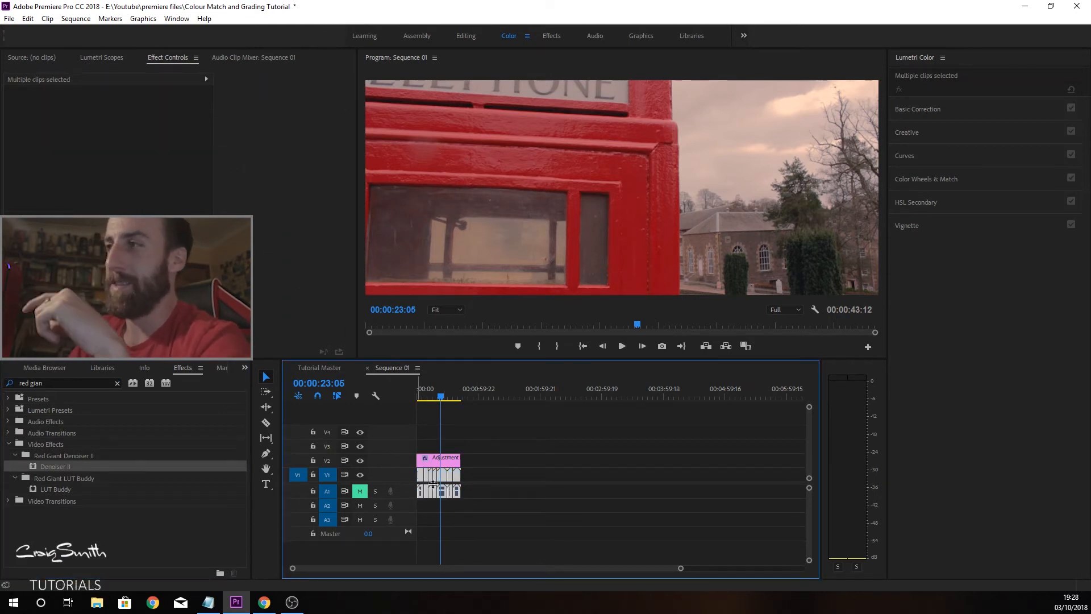
Step: Nest all the selected V1 clips with their A1 audio into one sequence, keeping the default name
right_click(452, 479)
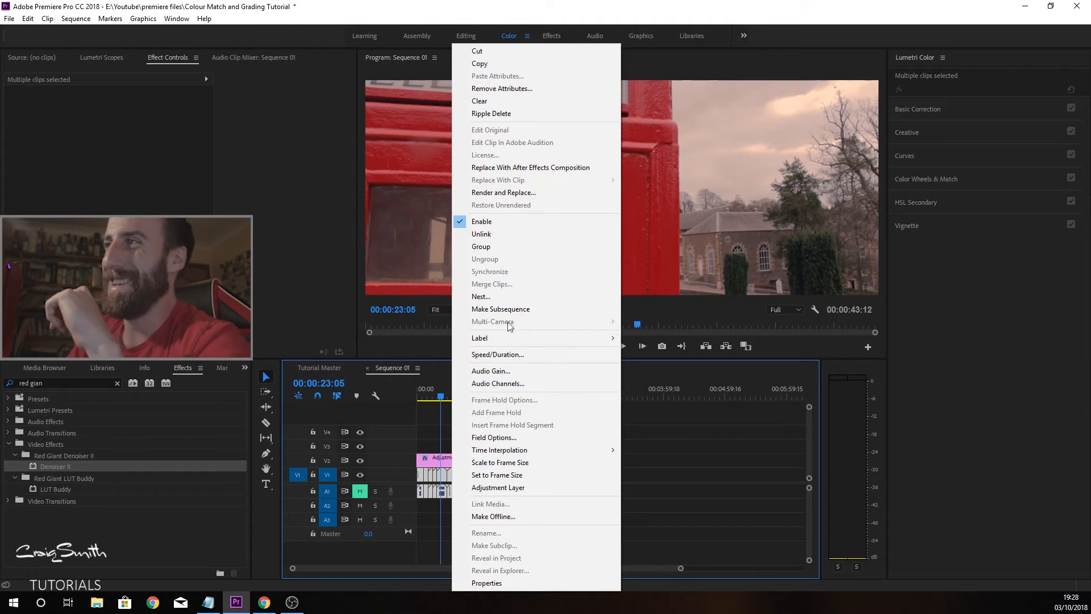
right_click(436, 493)
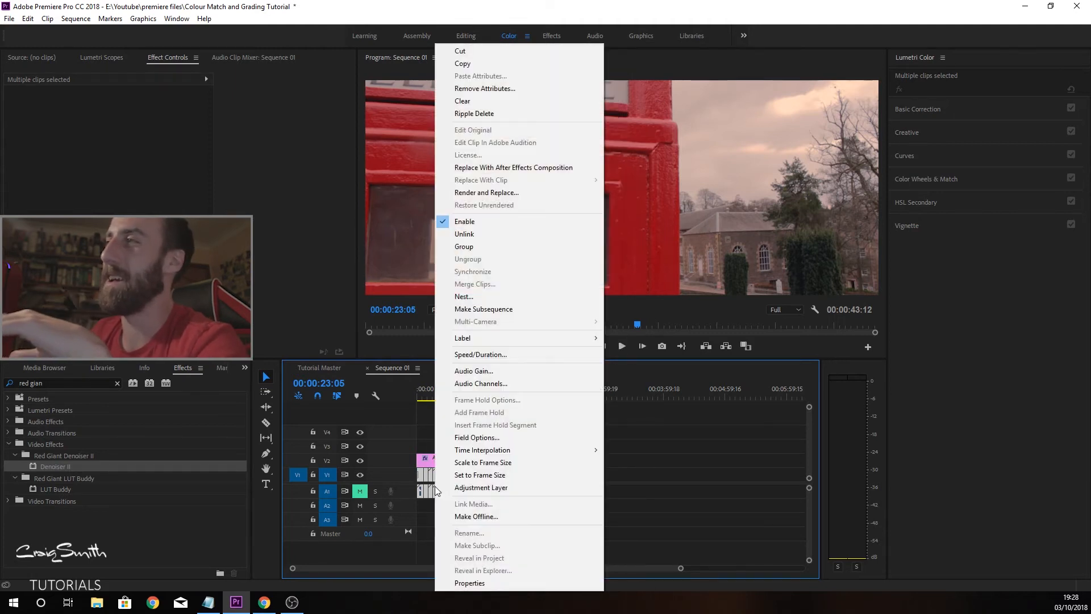
click(479, 298)
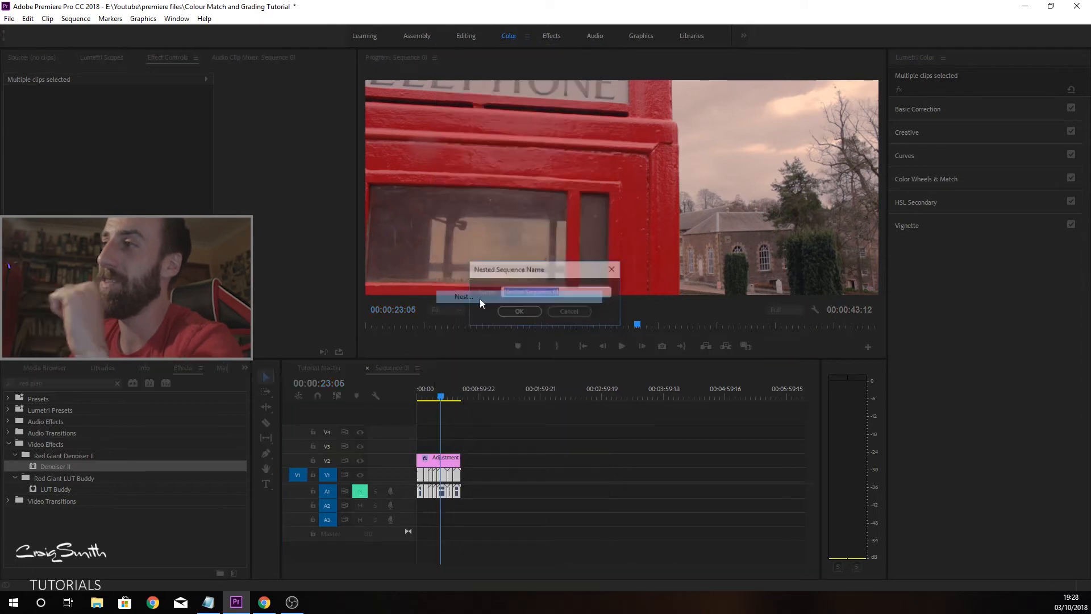
click(524, 308)
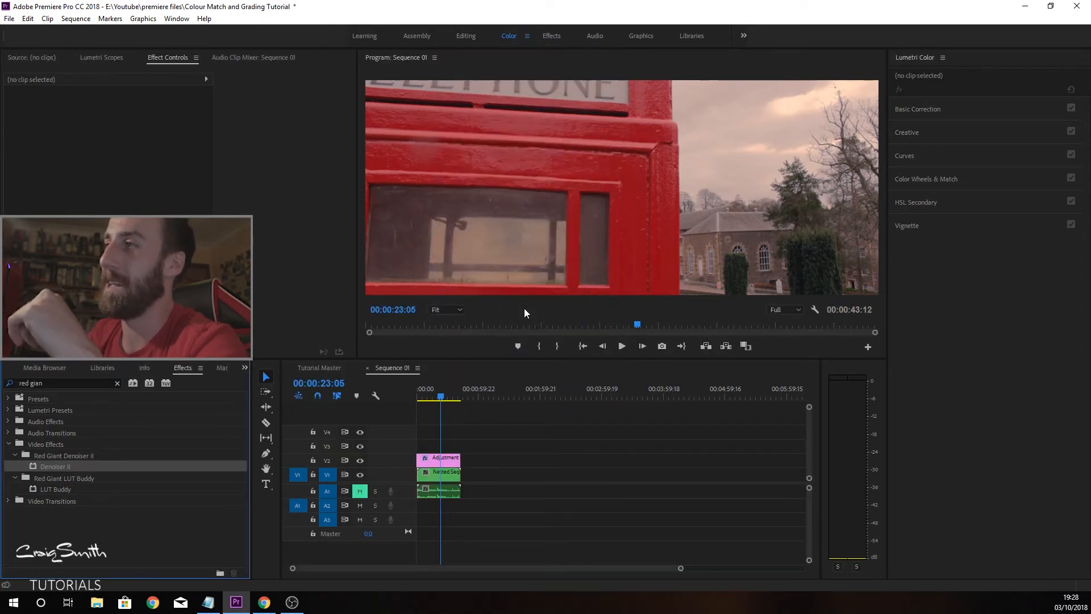
Step: Apply the Denoiser II effect to the nested sequence on V1 and preview the footage at about 00:00:27:15
right_click(445, 476)
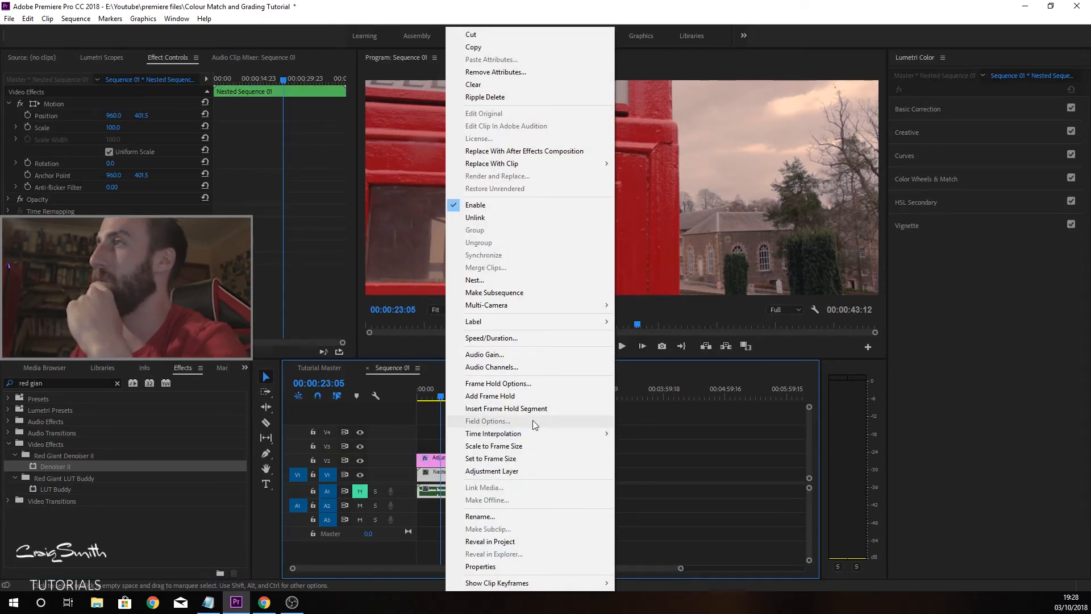
click(55, 472)
drag(52, 466, 438, 474)
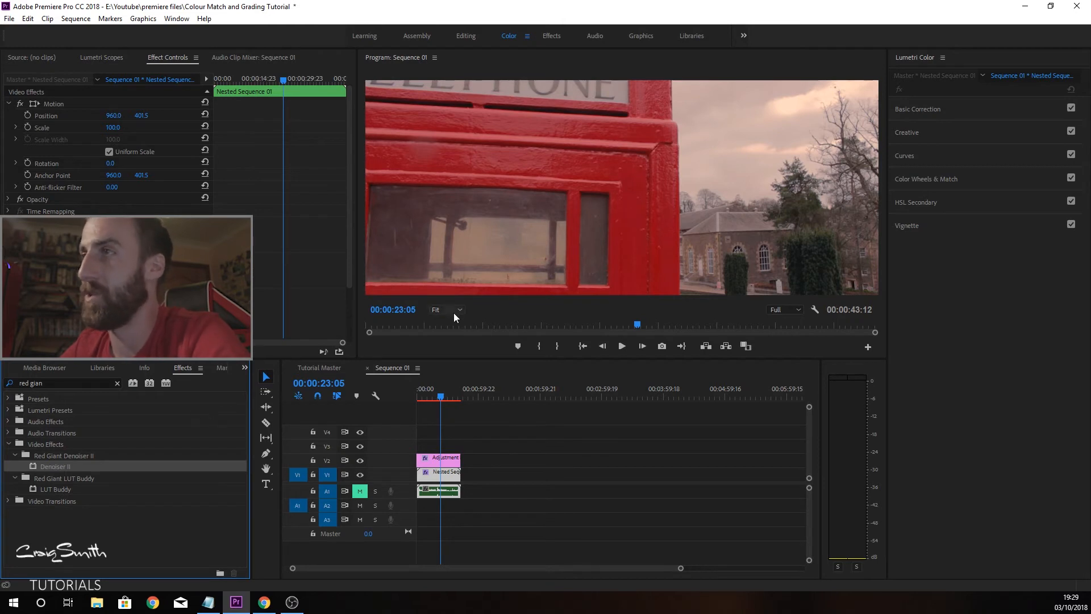
scroll(205, 75, down, 3)
mouse_move(457, 393)
mouse_down()
mouse_move(437, 399)
mouse_move(445, 401)
mouse_up()
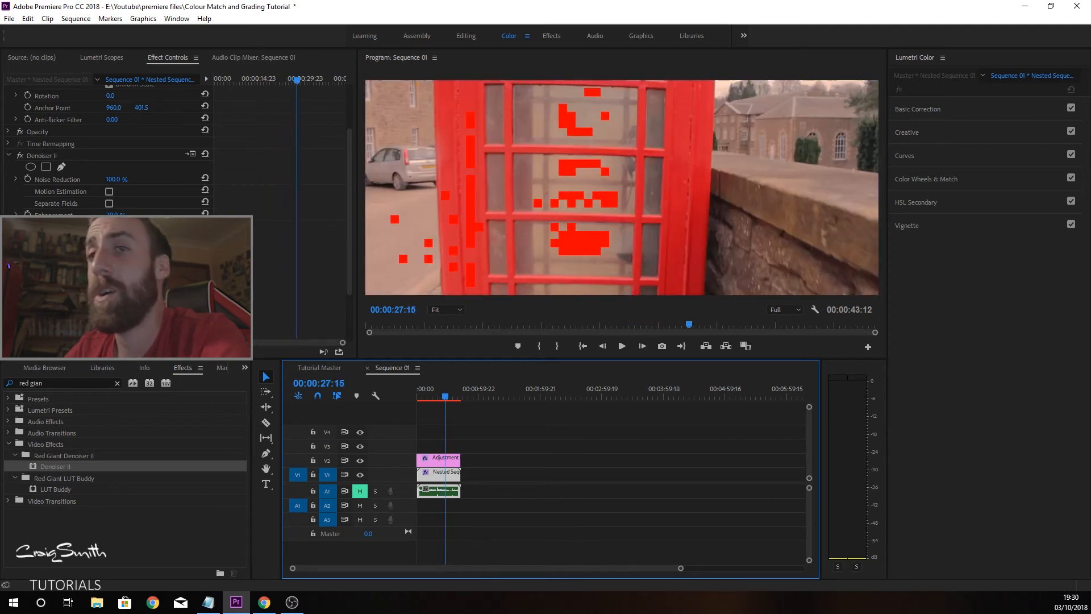
Step: Inspect the individual clips' Lumetri corrections inside the nested sequence and return to Sequence 01 at about 00:00:32:14
double_click(448, 472)
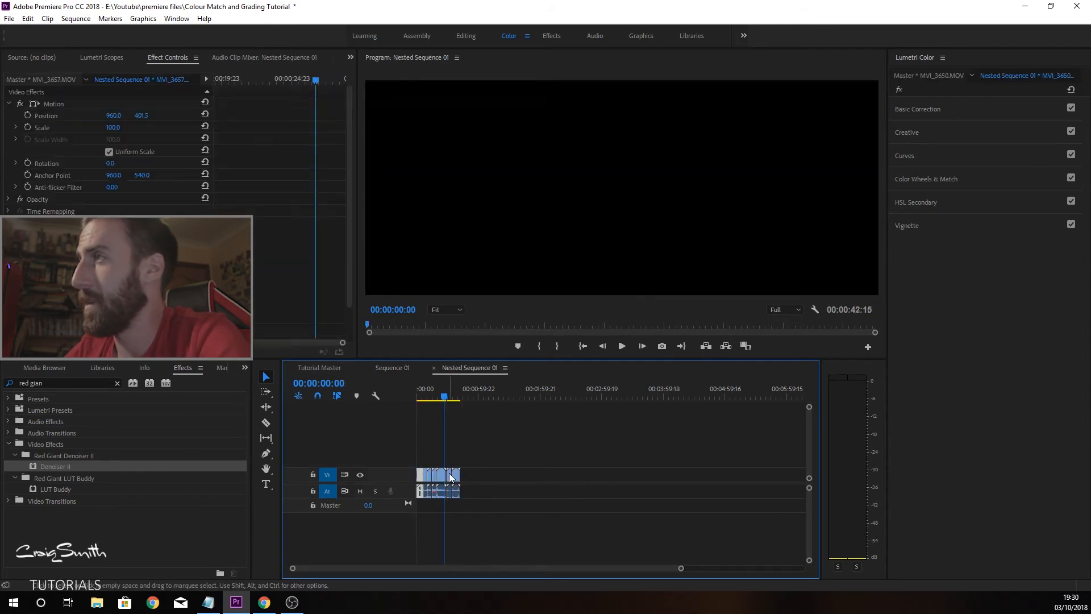
drag(444, 396, 433, 396)
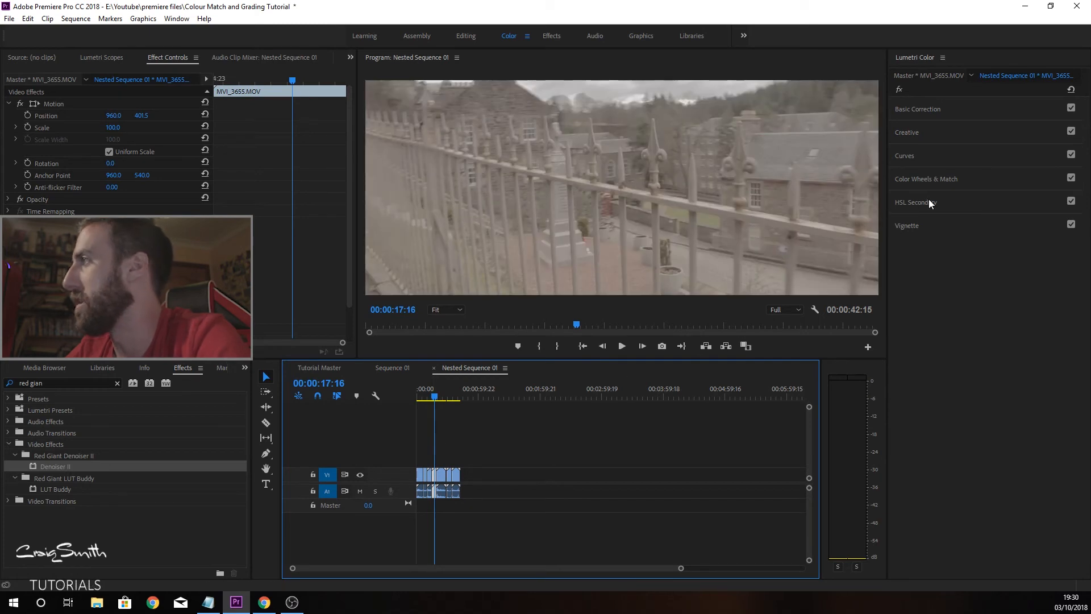
click(940, 183)
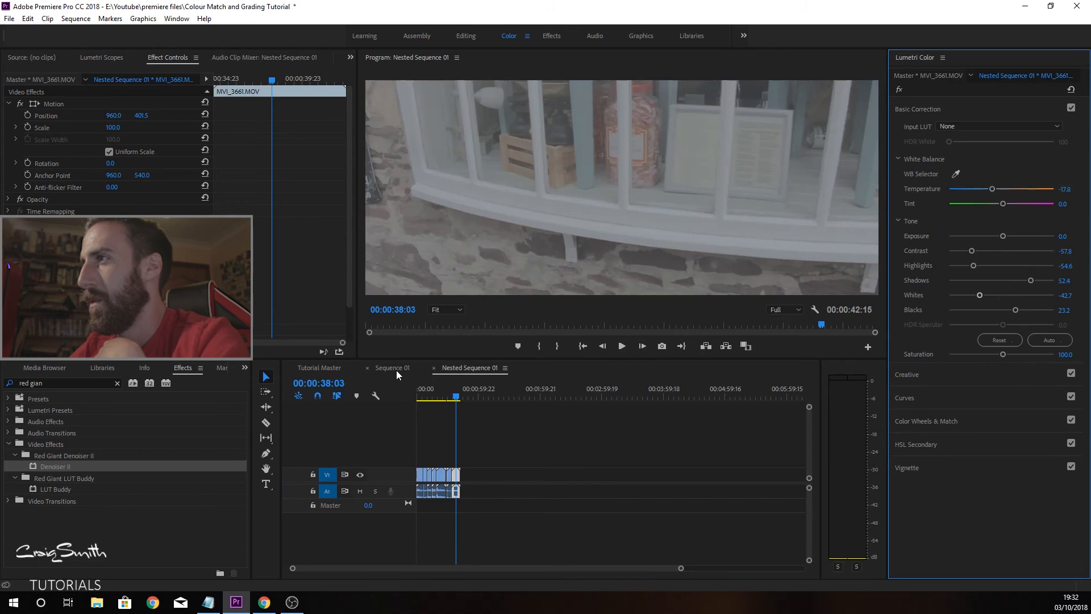
click(396, 368)
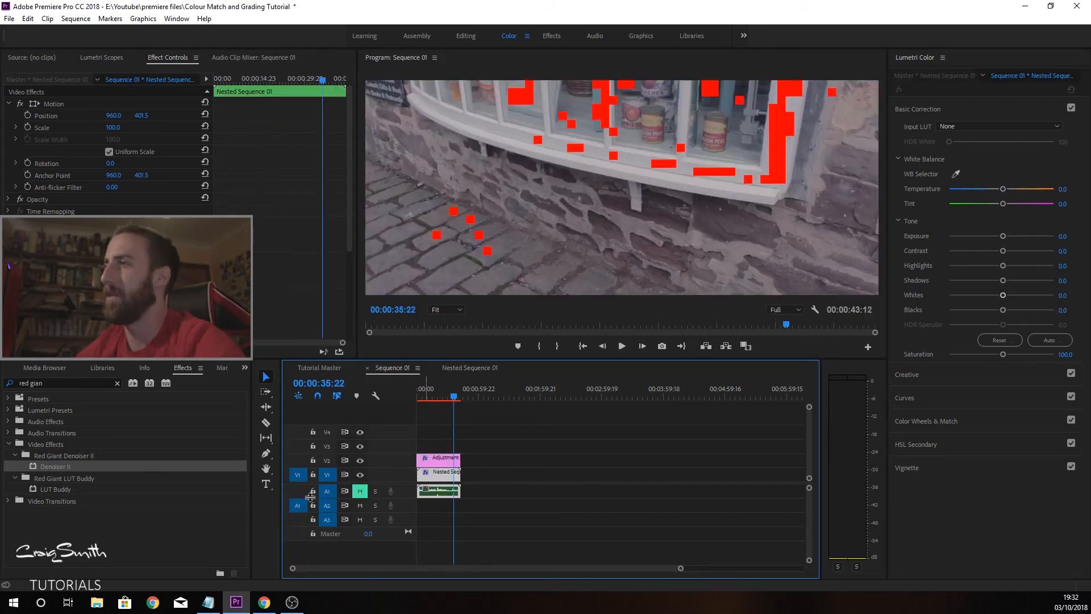
drag(450, 397, 447, 397)
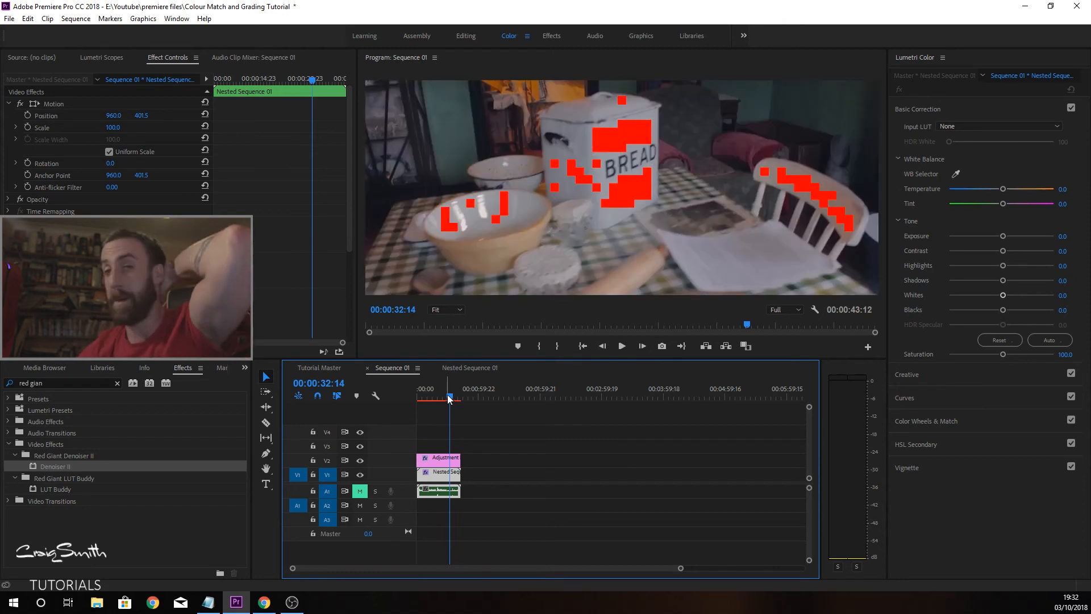